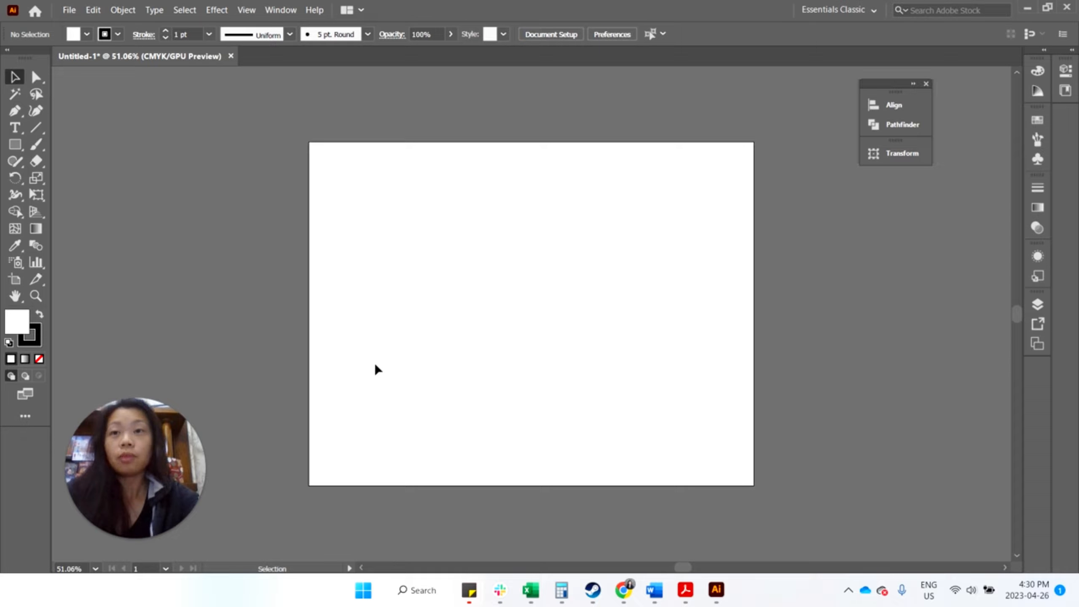
# Step: Create a new Letter document in inches with landscape orientation, 11 x 8.5 in, one artboard and CMYK color mode
pyautogui.click(69, 10)
pyautogui.click(102, 27)
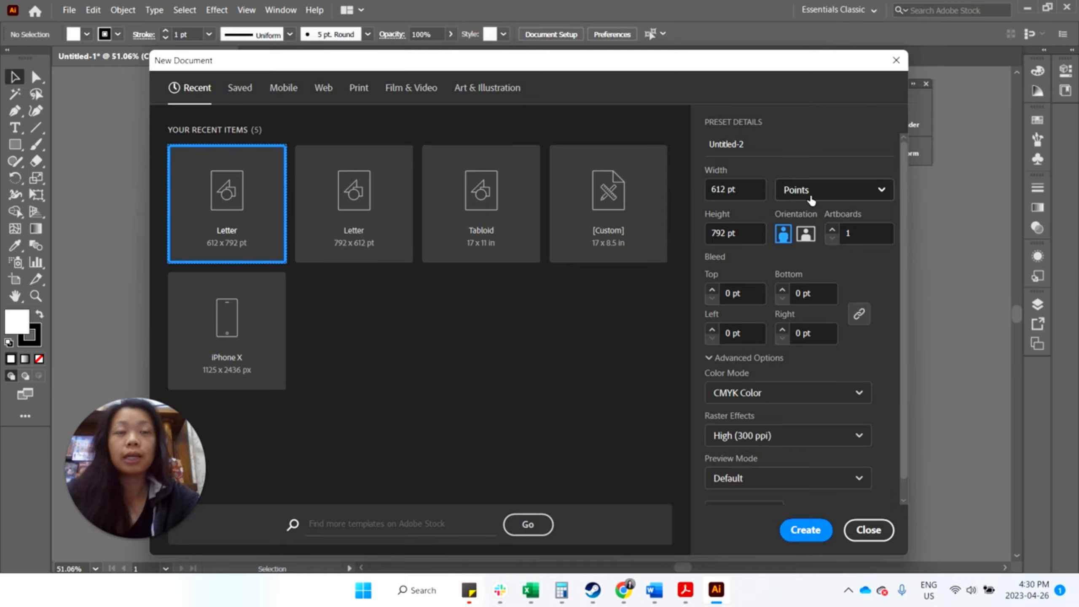
pyautogui.click(855, 195)
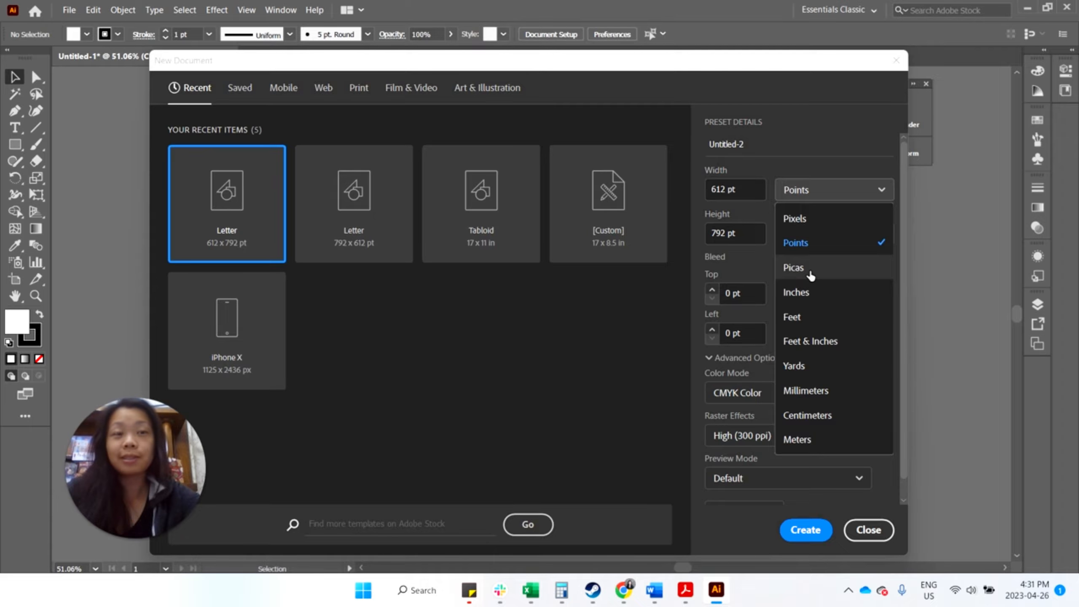
pyautogui.click(799, 292)
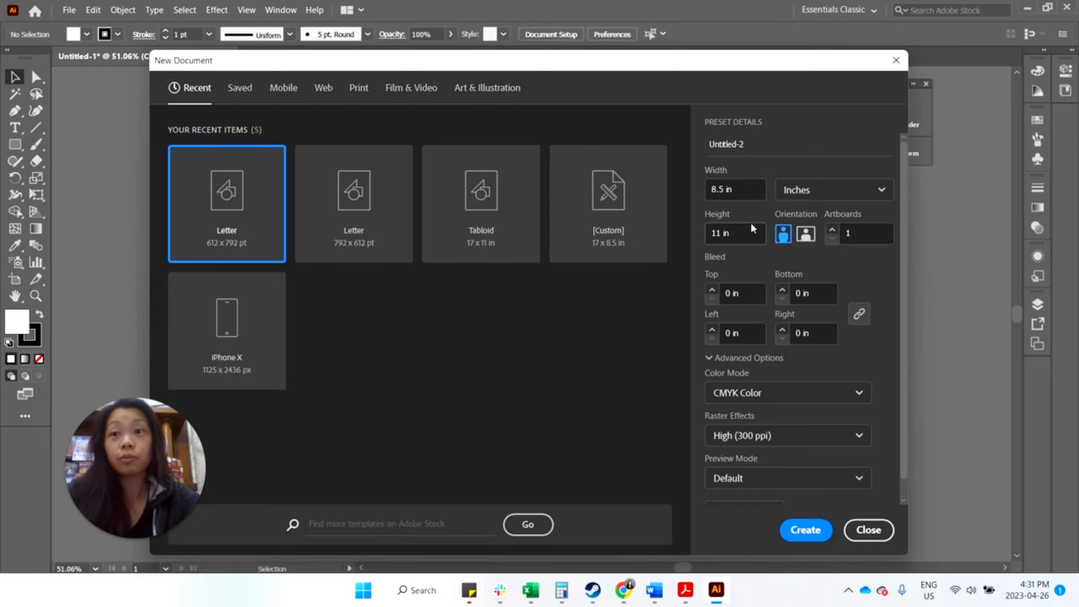
pyautogui.click(835, 193)
pyautogui.click(837, 194)
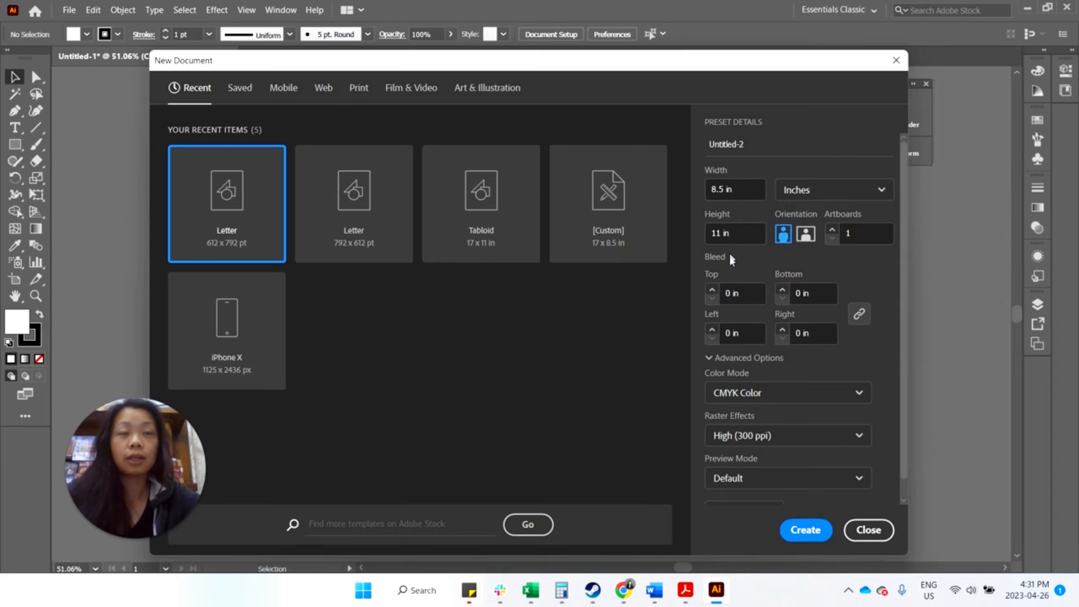
pyautogui.click(806, 234)
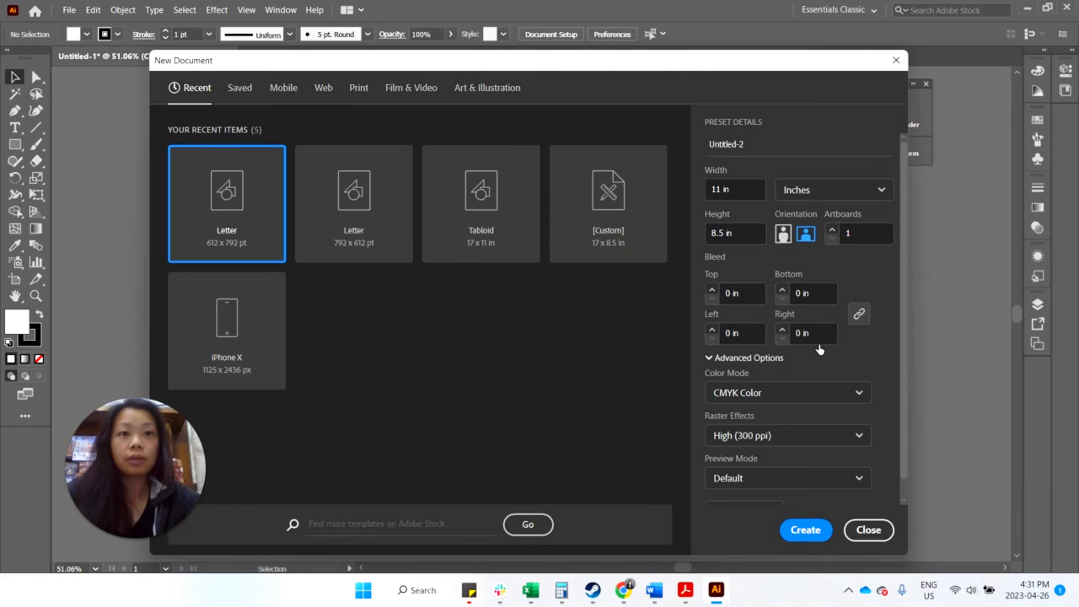
pyautogui.scroll(-1, 861, 330)
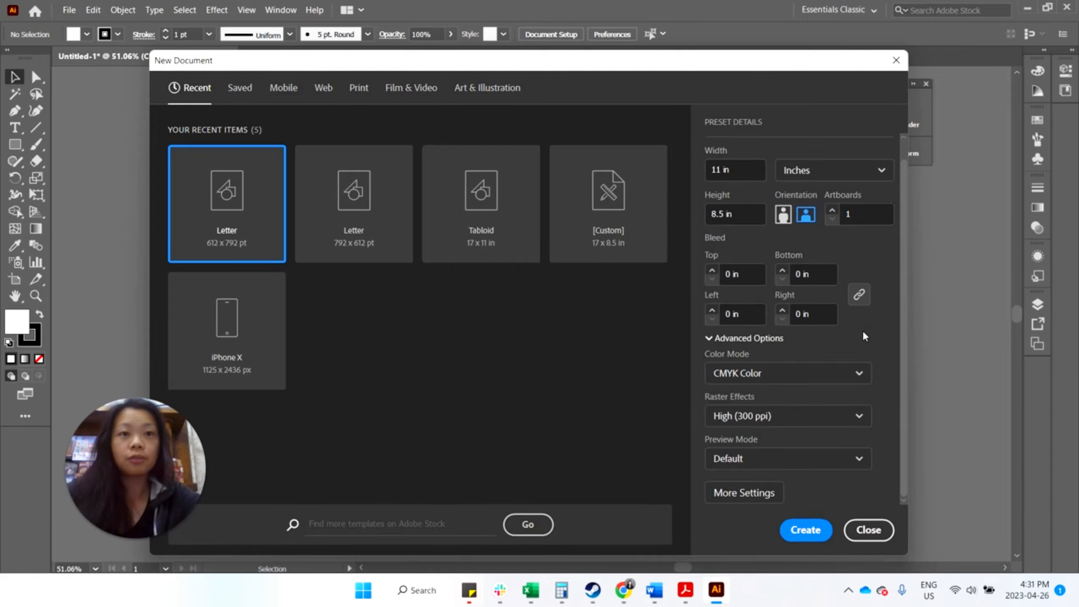
pyautogui.click(806, 532)
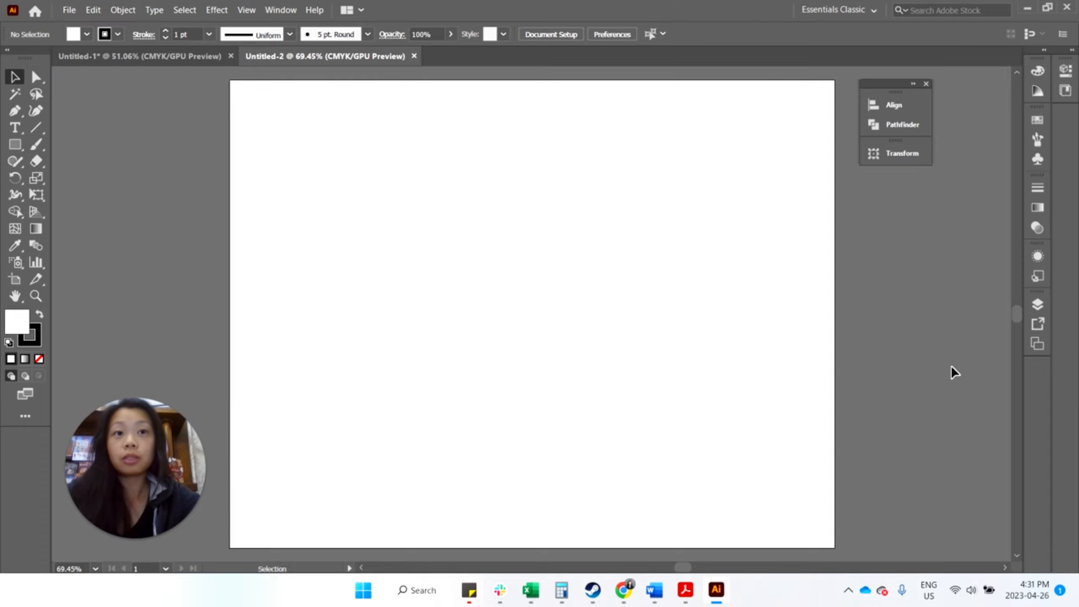
pyautogui.hotkey('ctrl', '-')
pyautogui.hotkey('ctrl', '-')
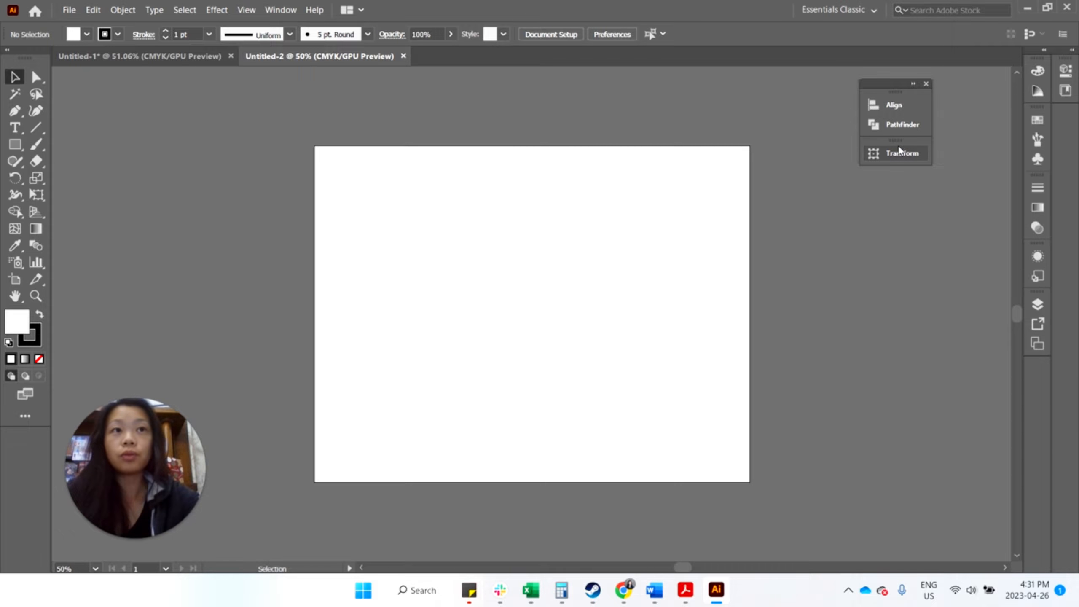
# Step: Try out the Essentials and Typography workspaces, and return to Essentials Classic
pyautogui.click(868, 11)
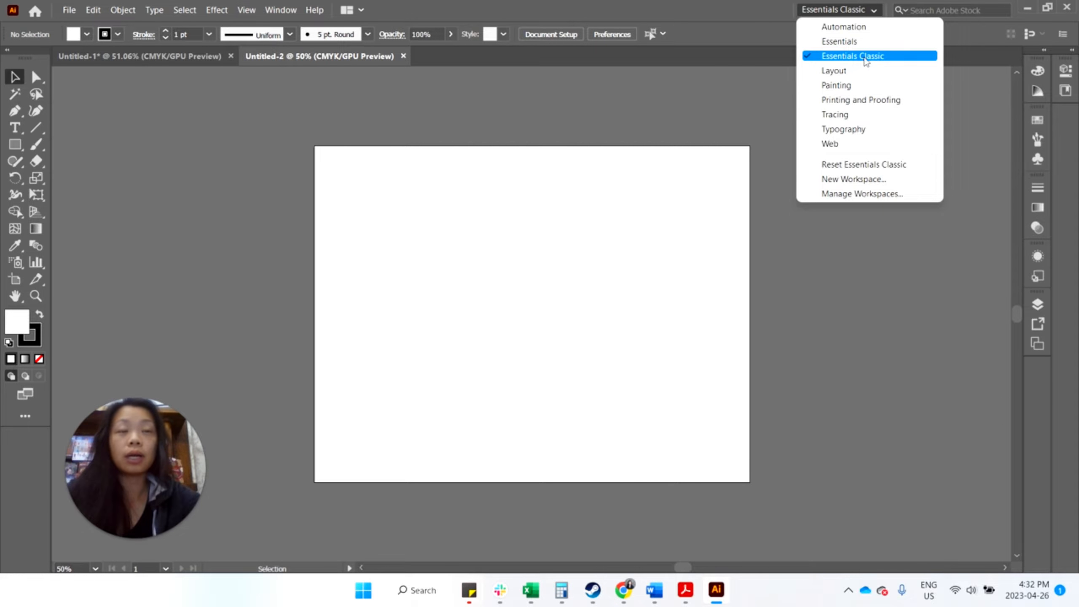
pyautogui.click(858, 41)
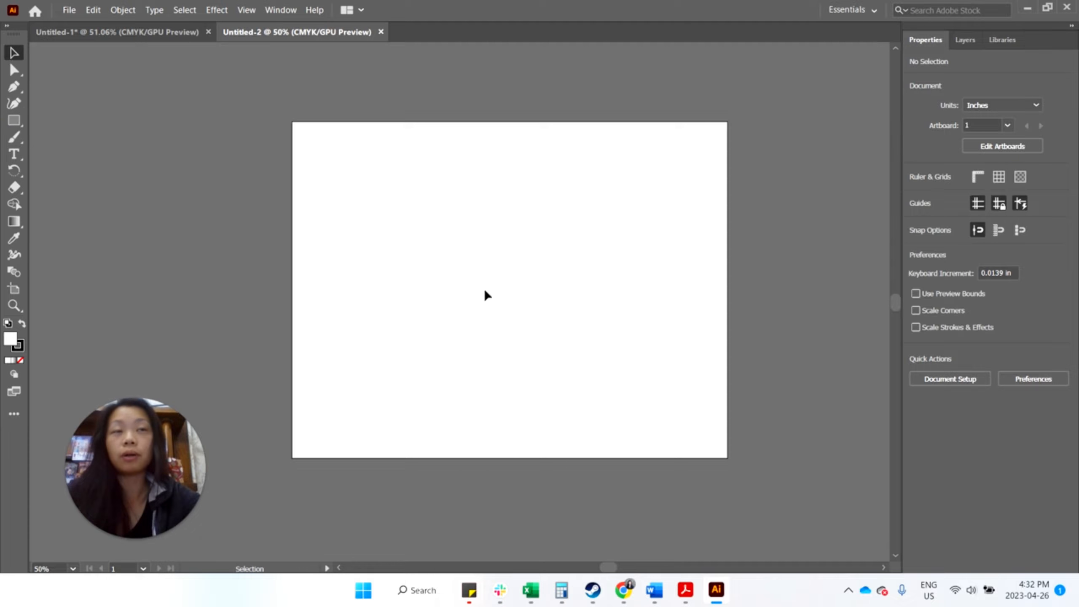
pyautogui.click(848, 9)
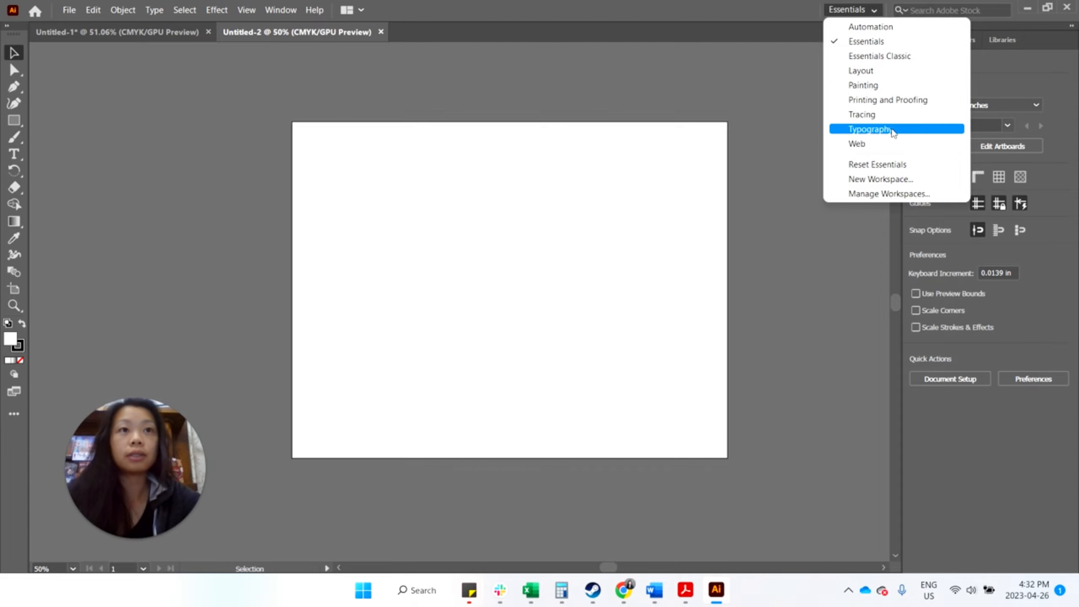
pyautogui.click(882, 129)
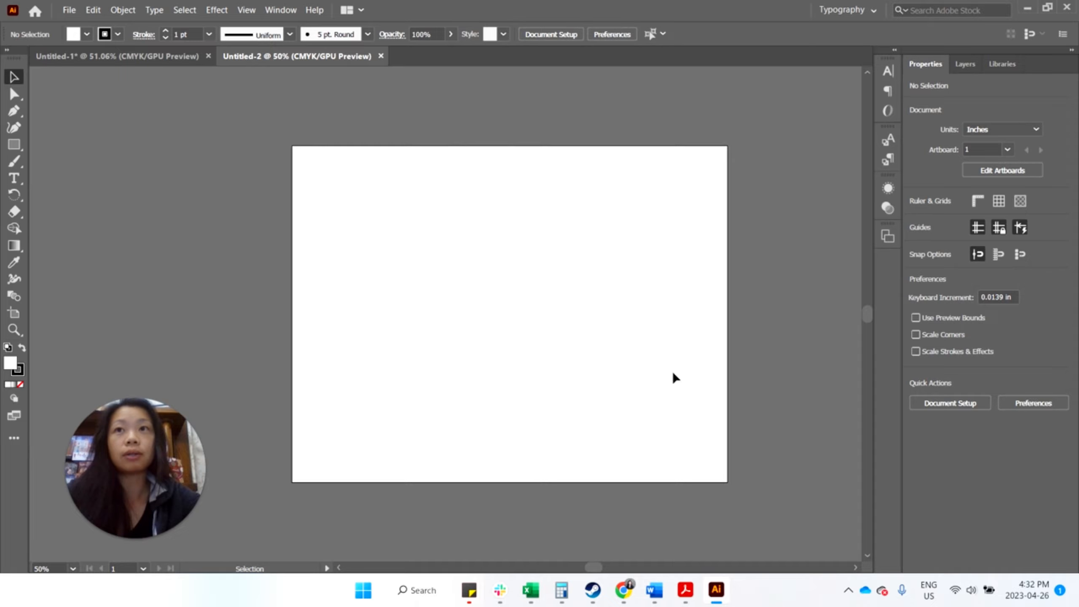
pyautogui.click(872, 11)
pyautogui.click(871, 56)
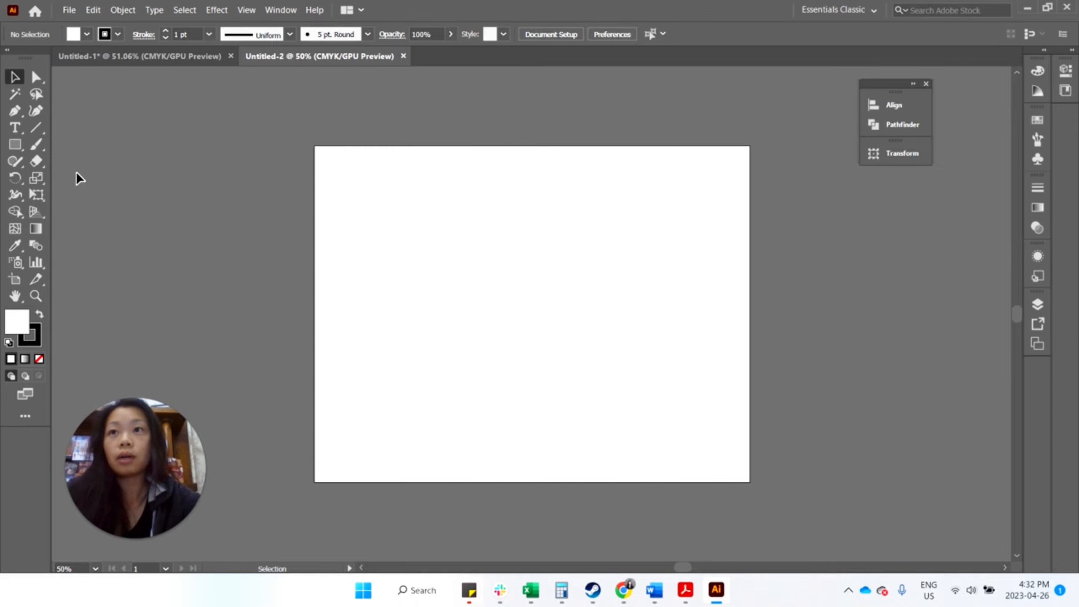
# Step: Examine the tools grouped under Rectangle, Line Segment and Scale, and the Paintbrush's stroke profile and brush options
pyautogui.click(42, 130)
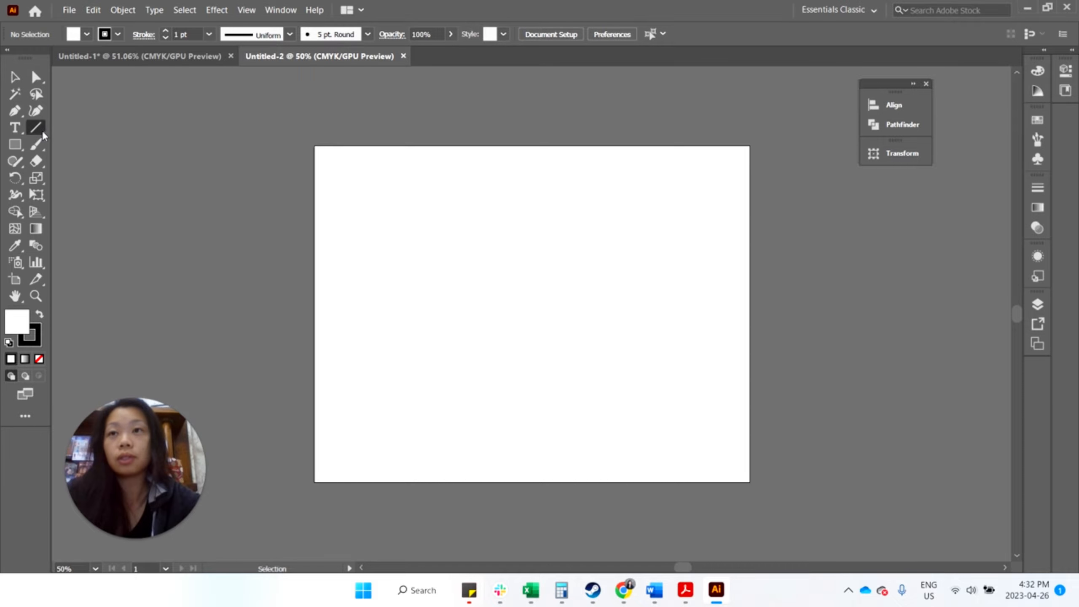
pyautogui.click(17, 147)
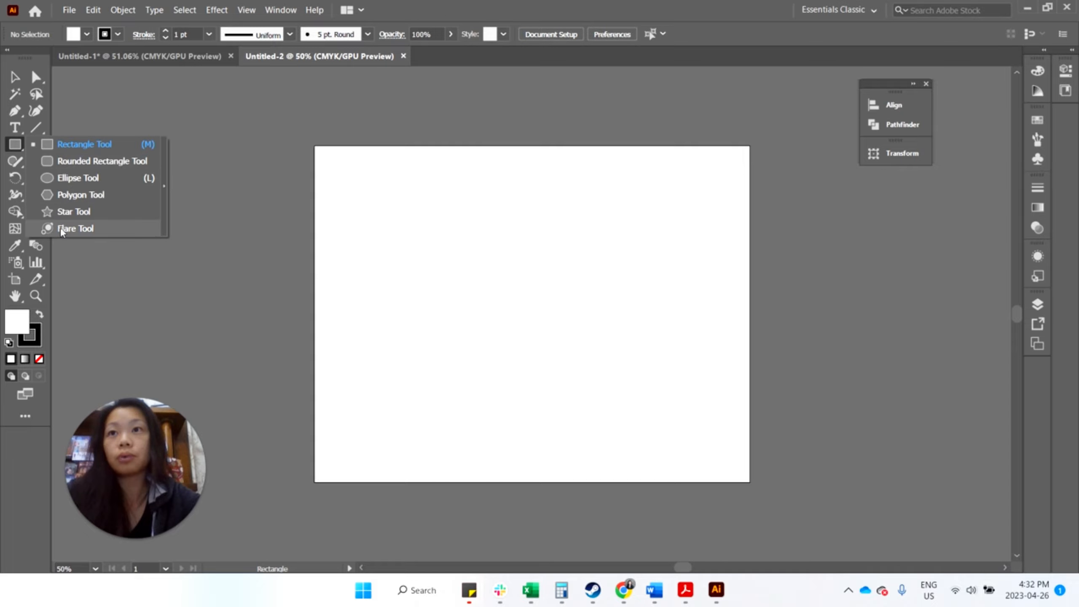
pyautogui.click(42, 133)
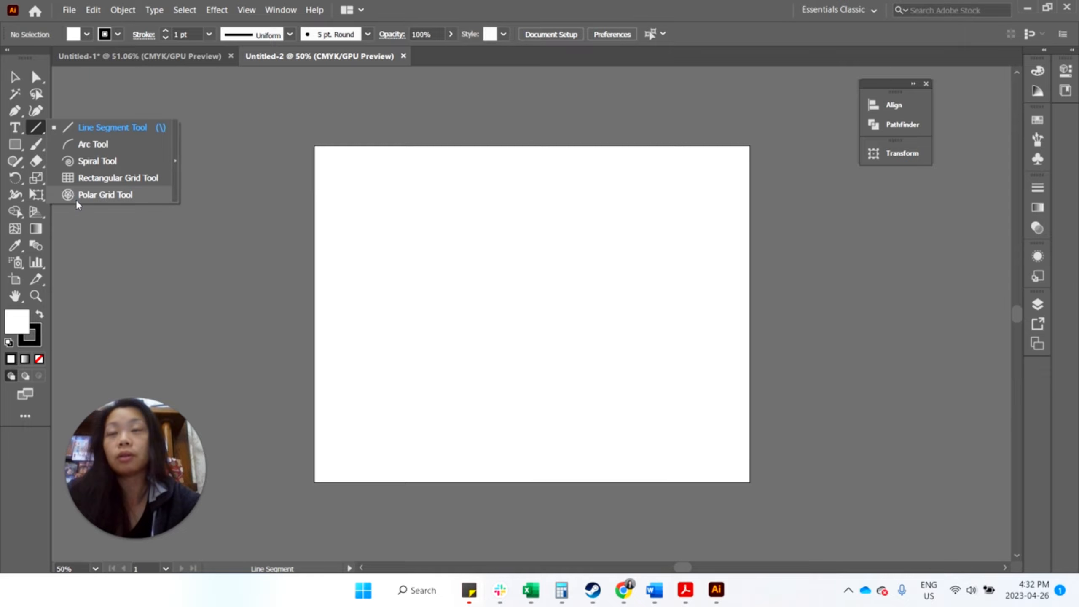
pyautogui.click(14, 77)
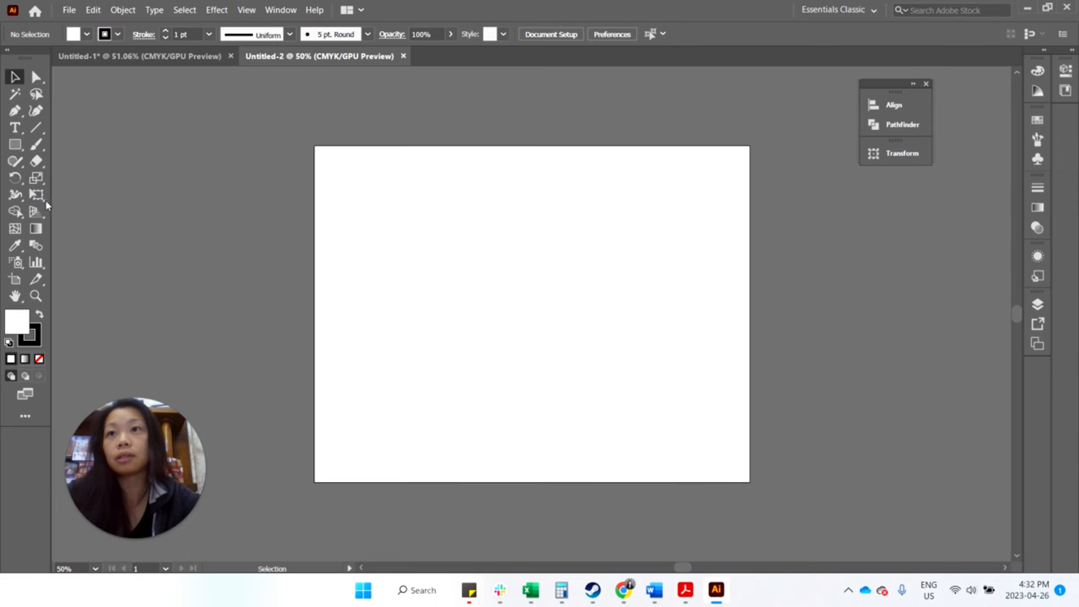
pyautogui.click(39, 182)
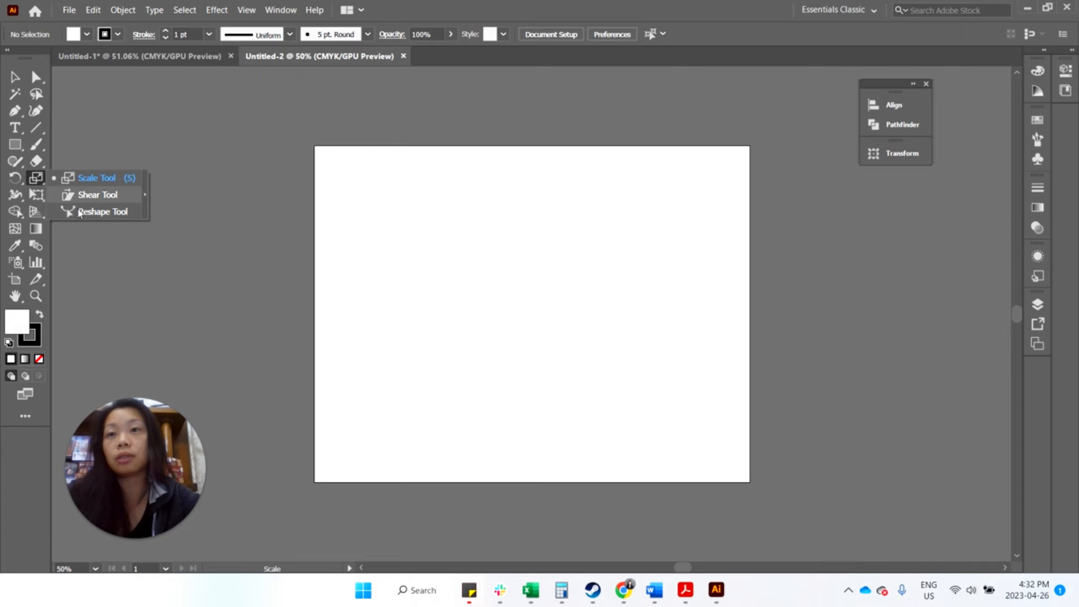
pyautogui.click(42, 144)
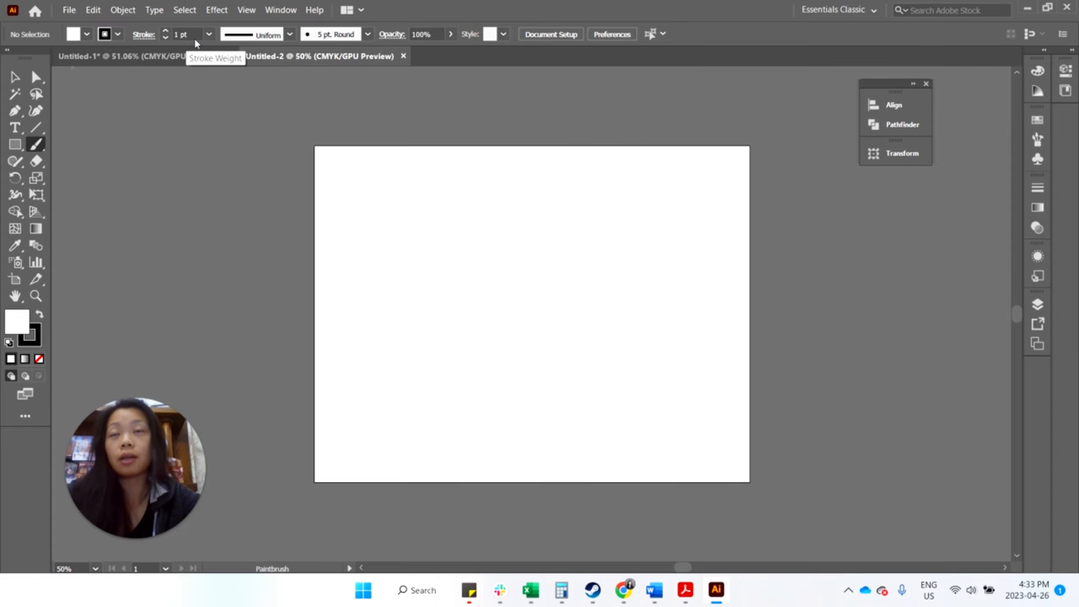
pyautogui.click(290, 34)
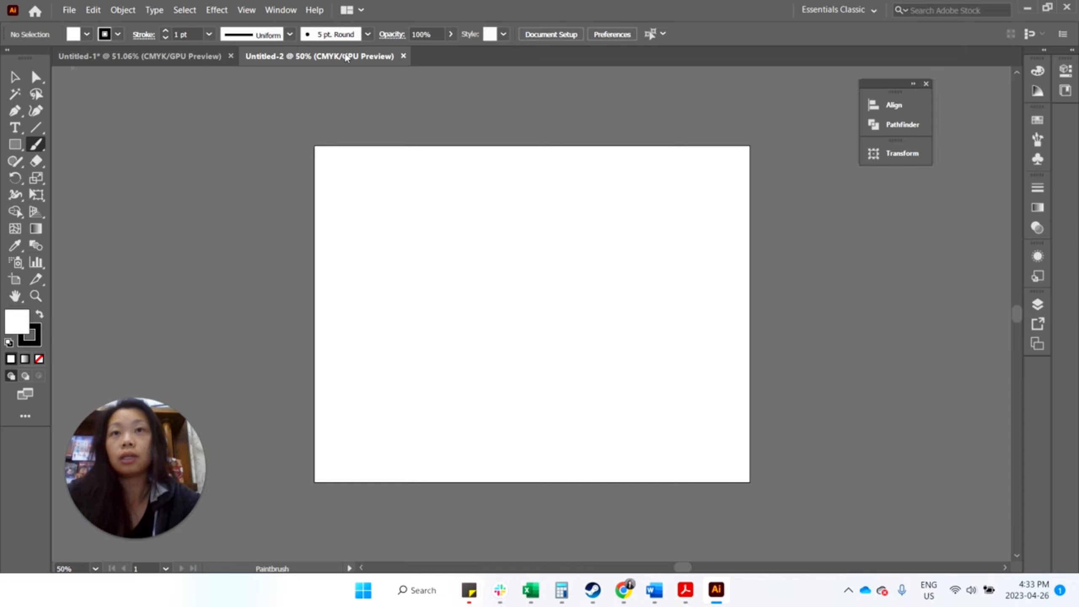
pyautogui.click(366, 34)
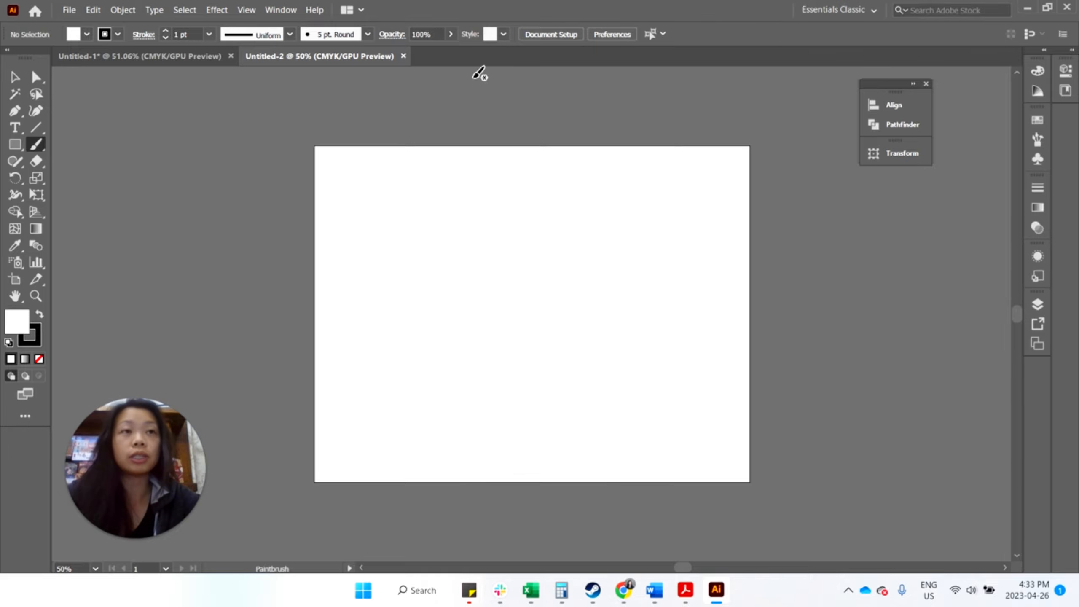
# Step: Draw a rectangle in the upper-left area of the artboard with a red fill and a green stroke
pyautogui.click(13, 143)
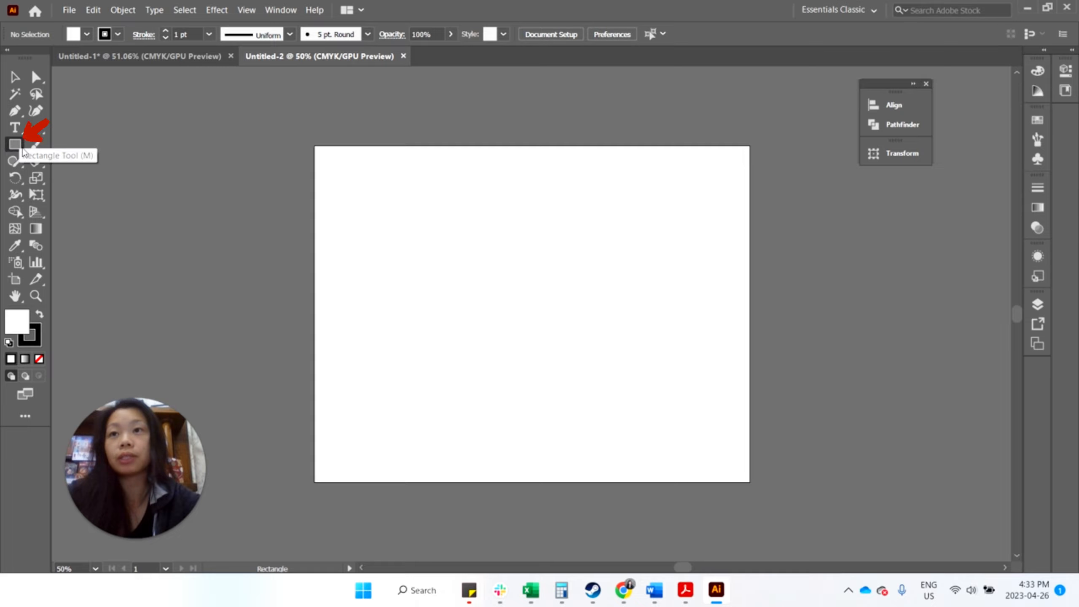
pyautogui.moveTo(367, 215)
pyautogui.mouseDown()
pyautogui.moveTo(499, 308)
pyautogui.moveTo(499, 322)
pyautogui.mouseUp()
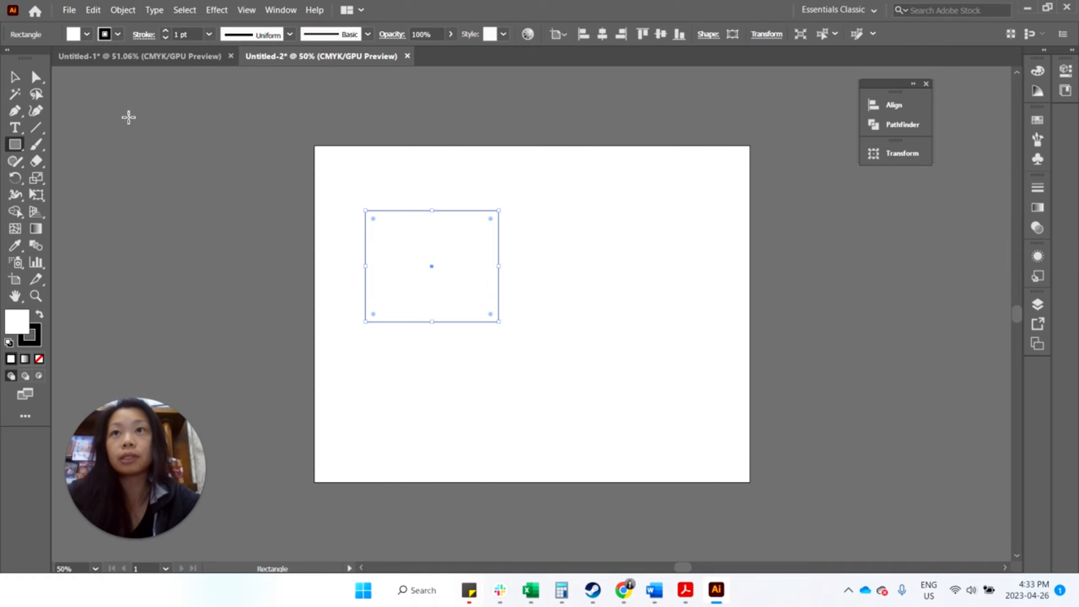
pyautogui.click(87, 34)
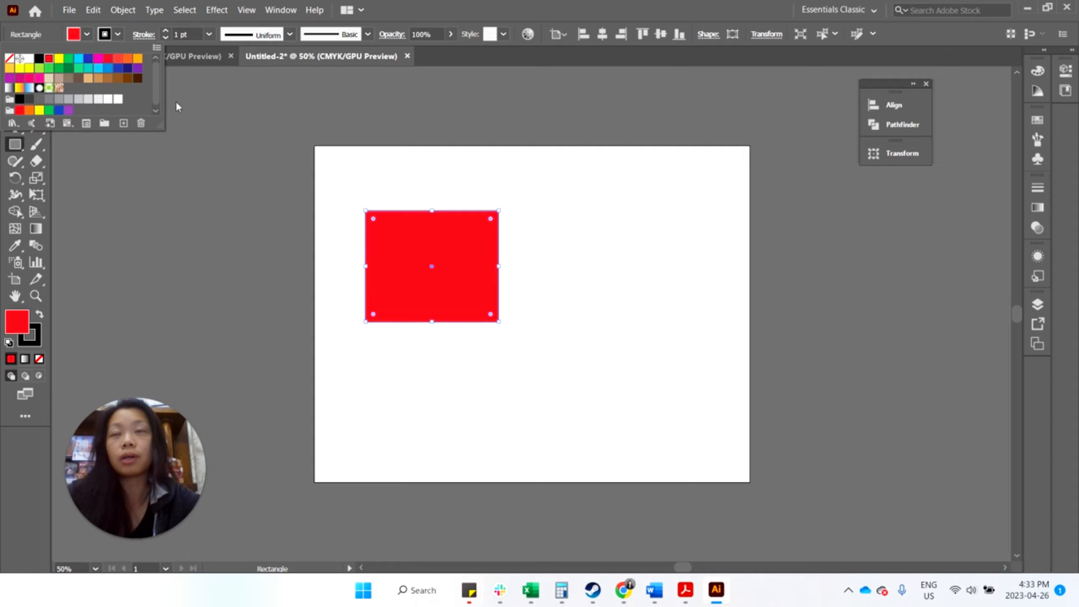
pyautogui.click(118, 35)
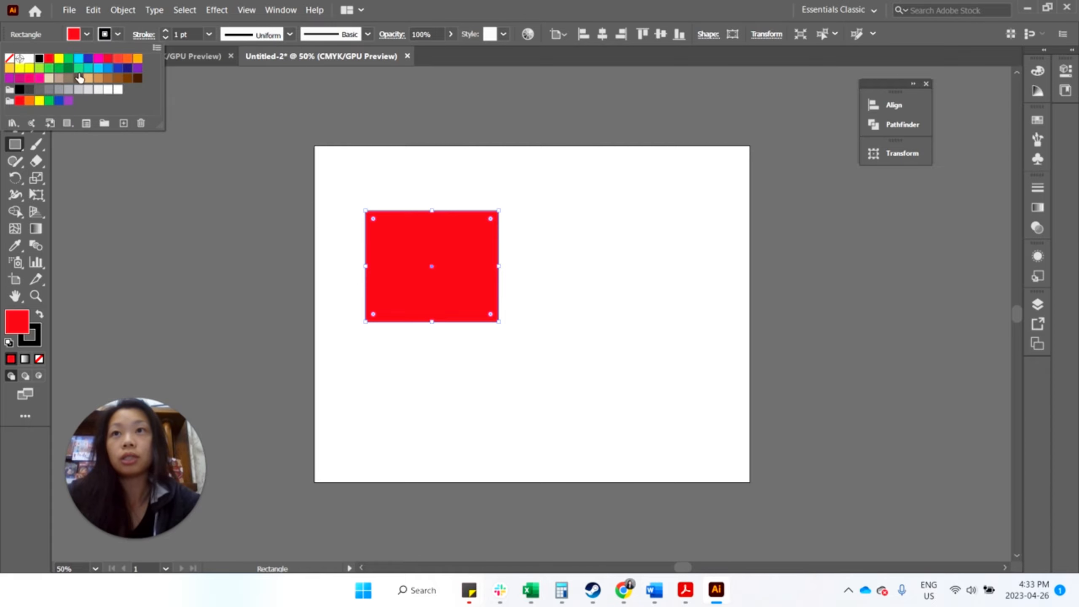
pyautogui.click(68, 57)
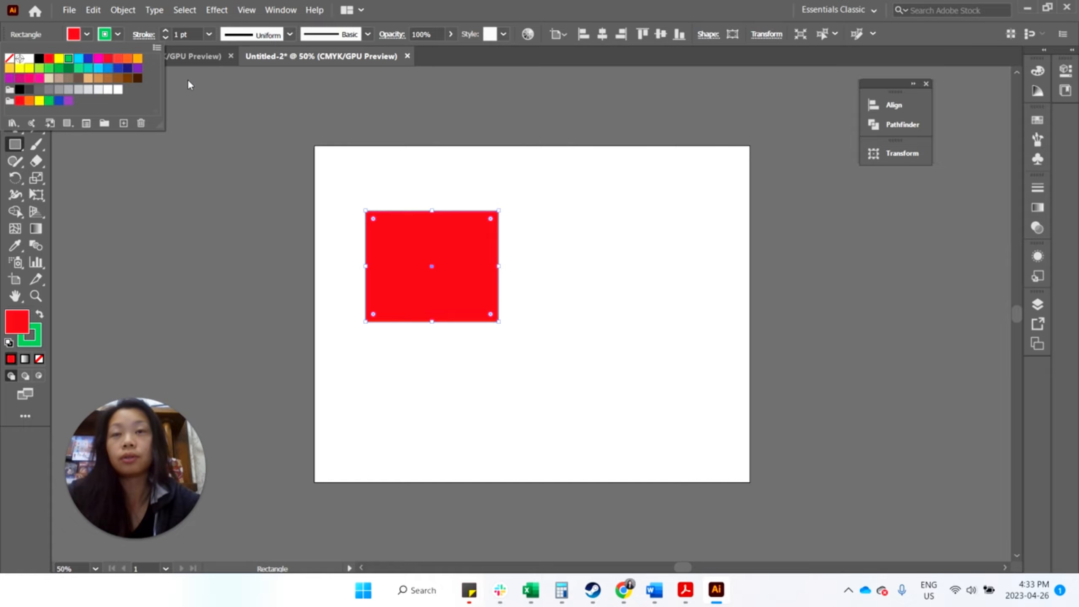
# Step: Set the rectangle's stroke weight to 6 pt and deselect it
pyautogui.click(208, 34)
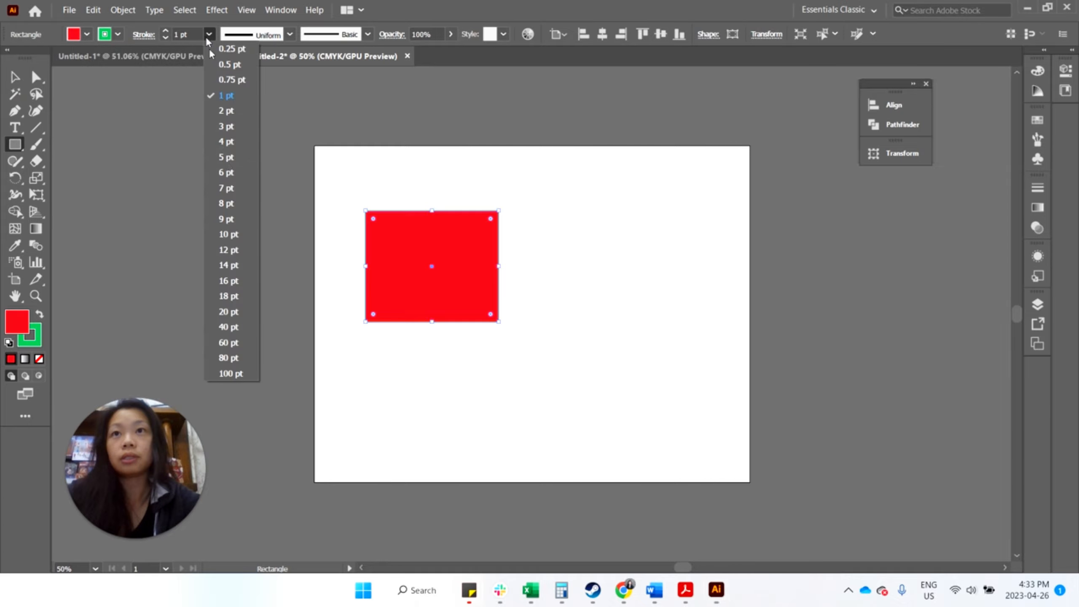
pyautogui.click(228, 175)
pyautogui.click(15, 77)
pyautogui.click(220, 196)
# Step: Try the rectangle at 50% opacity, and restore its opacity to 100%
pyautogui.click(480, 296)
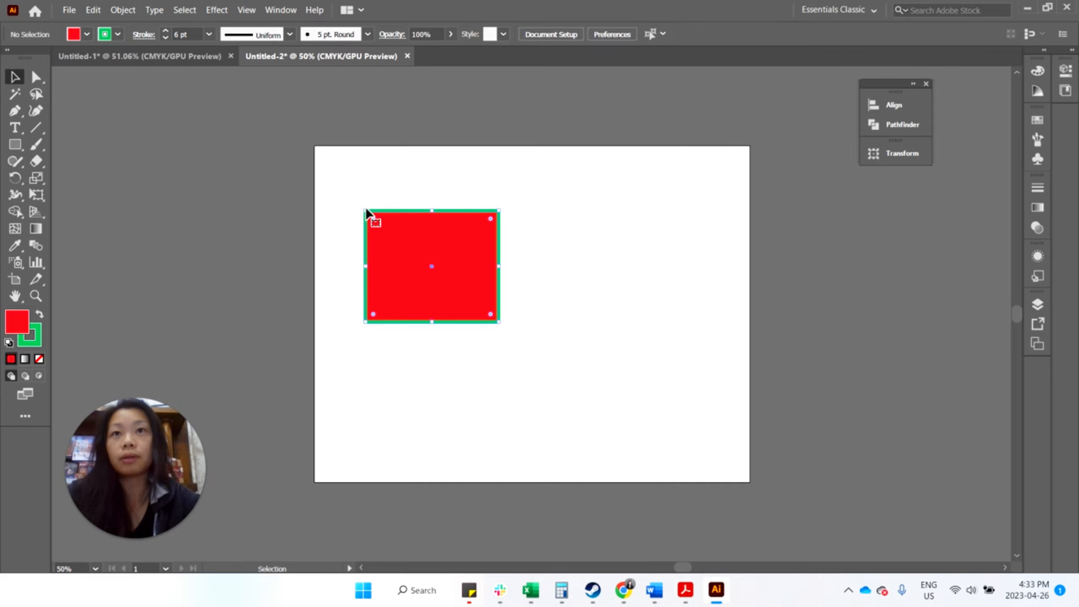
pyautogui.click(442, 36)
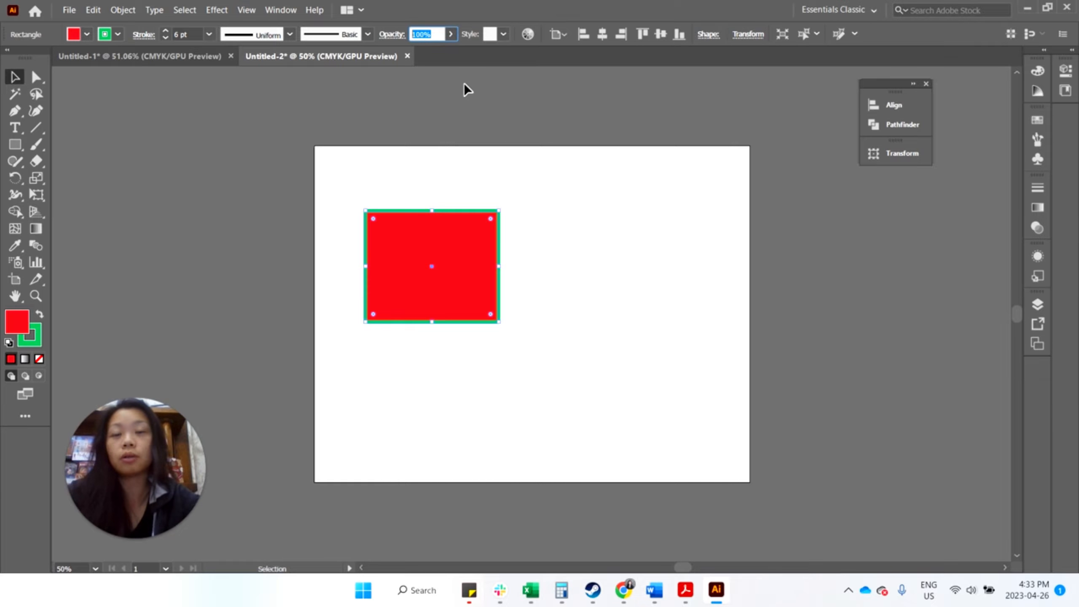
pyautogui.write('50')
pyautogui.press('Return')
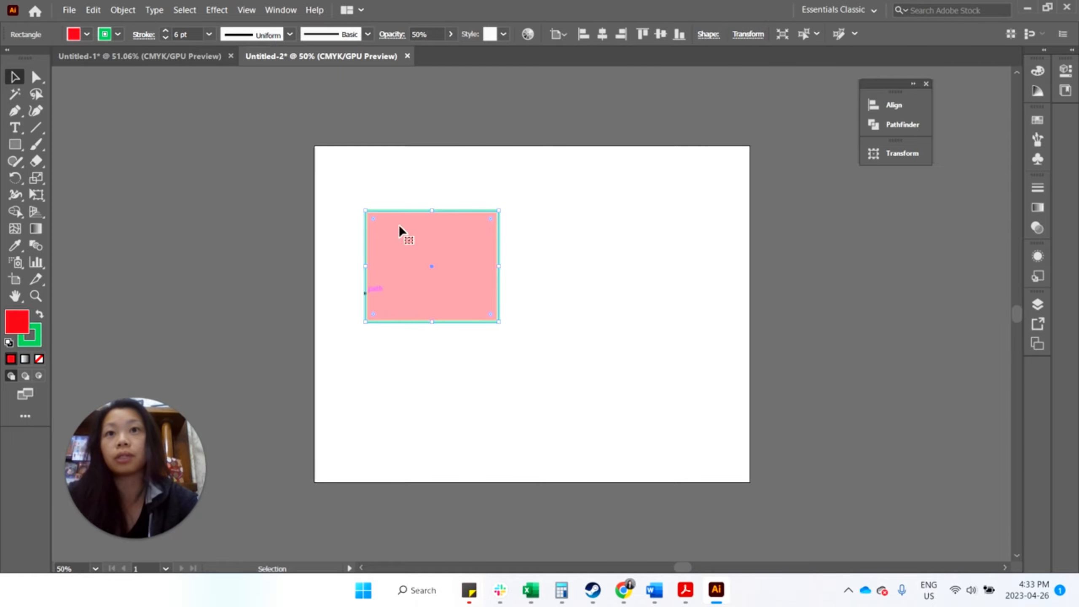
pyautogui.click(516, 247)
pyautogui.click(475, 273)
pyautogui.click(427, 34)
pyautogui.write('100')
pyautogui.press('Return')
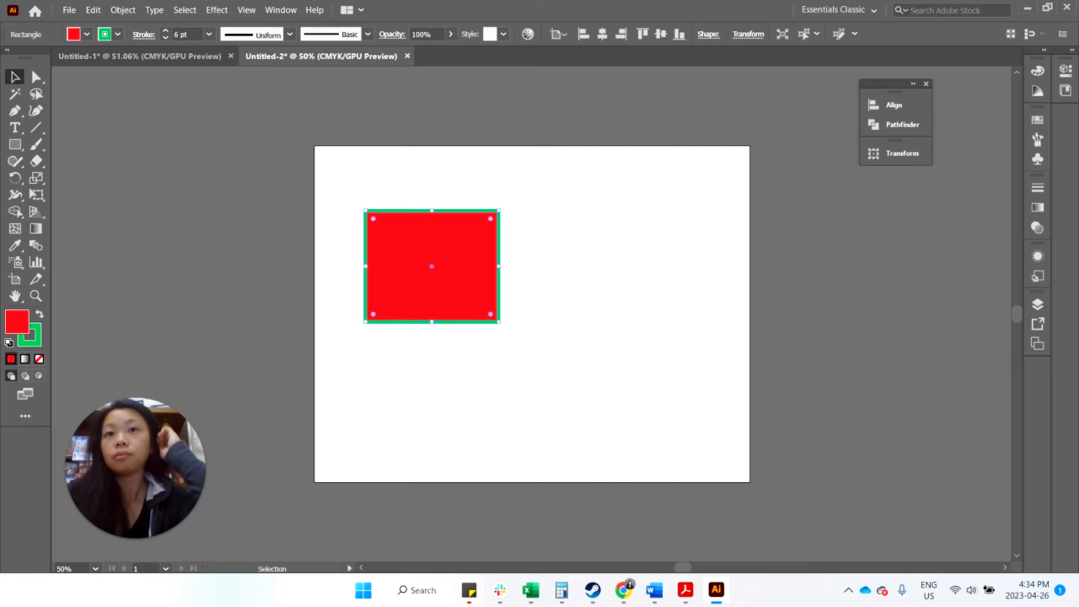
# Step: Draw an open zigzag path with five corner anchor points below the rectangle using the Pen tool, and select the whole path
pyautogui.click(363, 256)
pyautogui.click(14, 111)
pyautogui.click(401, 402)
pyautogui.click(543, 367)
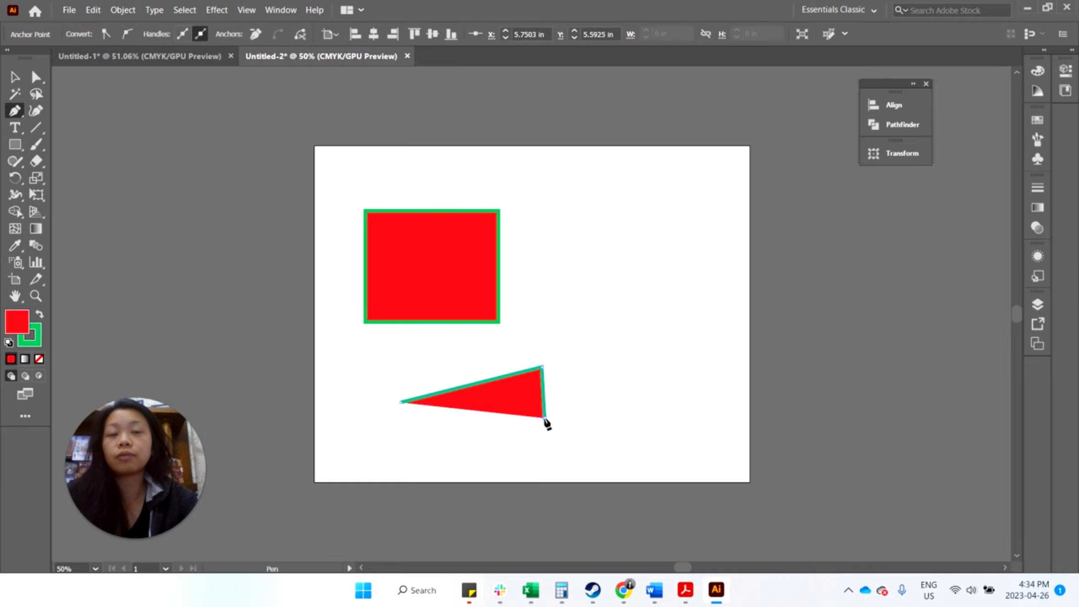
pyautogui.click(545, 419)
pyautogui.click(622, 401)
pyautogui.click(626, 335)
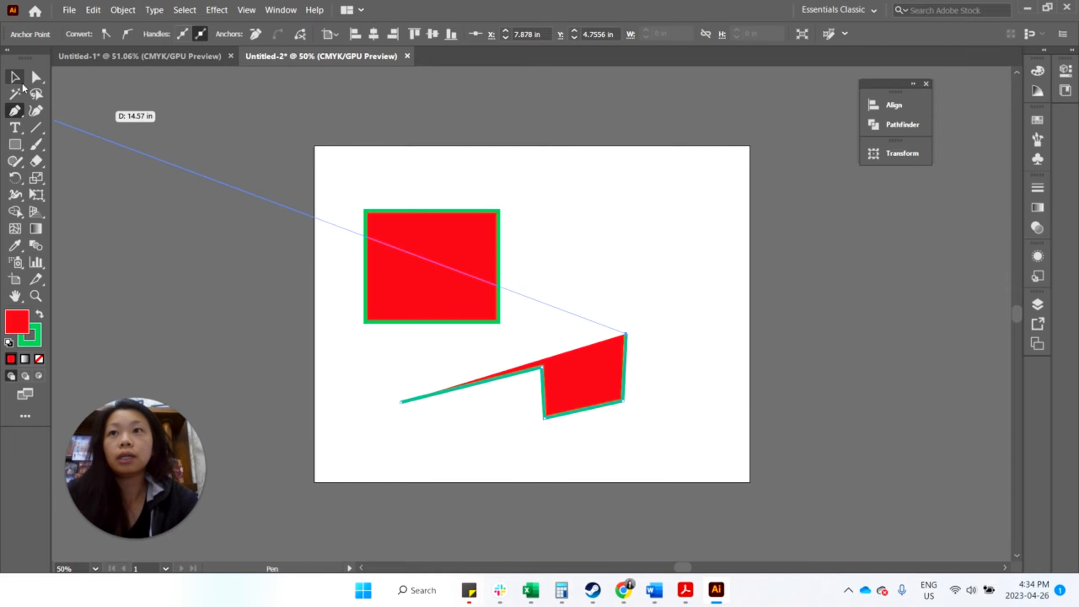
pyautogui.click(14, 77)
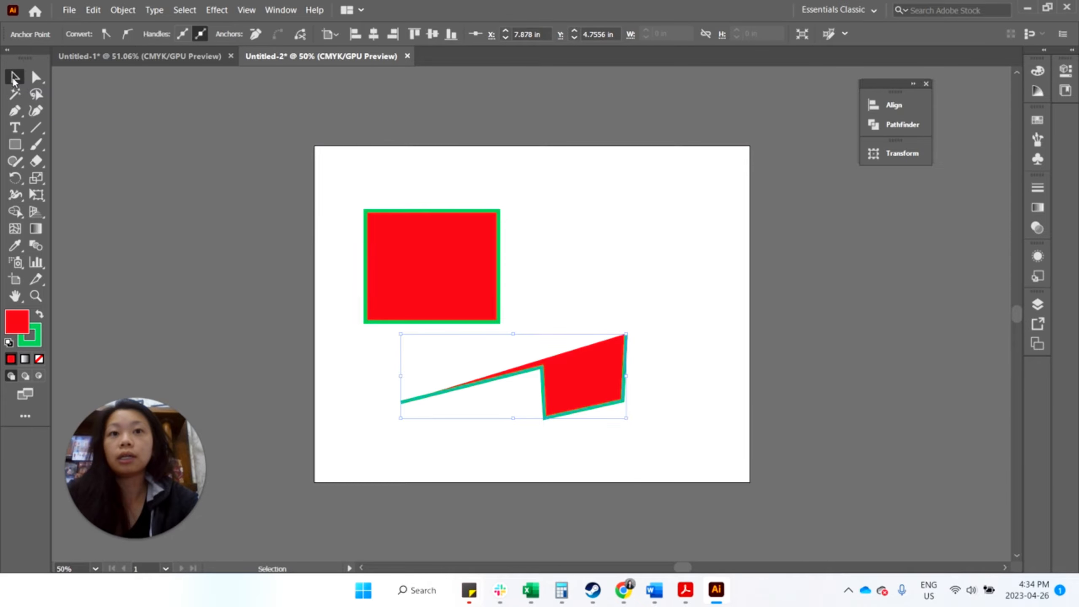
pyautogui.click(691, 393)
pyautogui.click(618, 387)
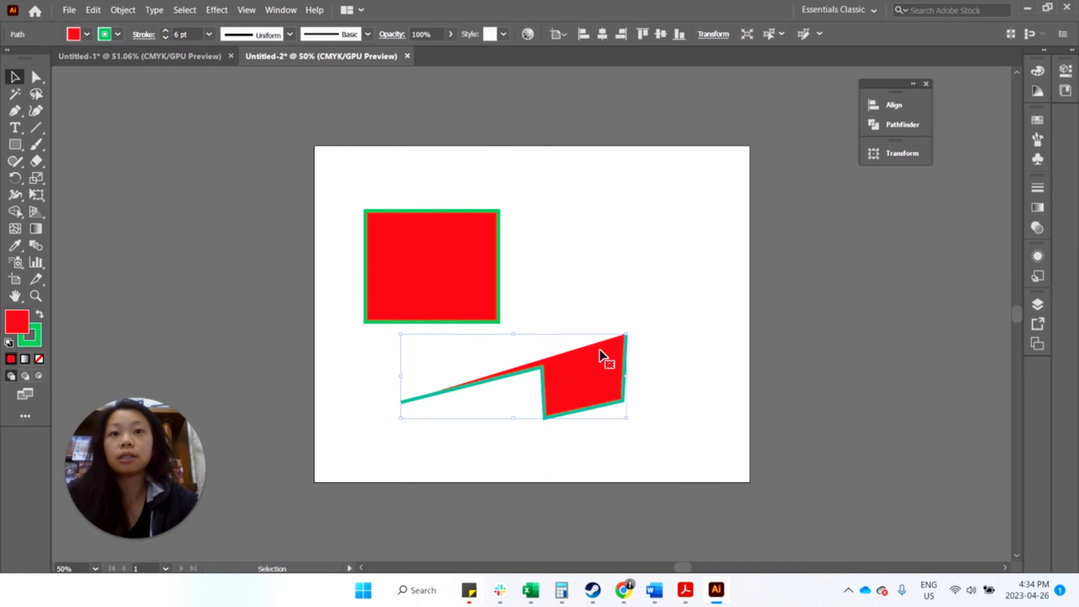
# Step: Remove the fill from the zigzag path so only its green stroke is kept, and deselect it
pyautogui.click(87, 34)
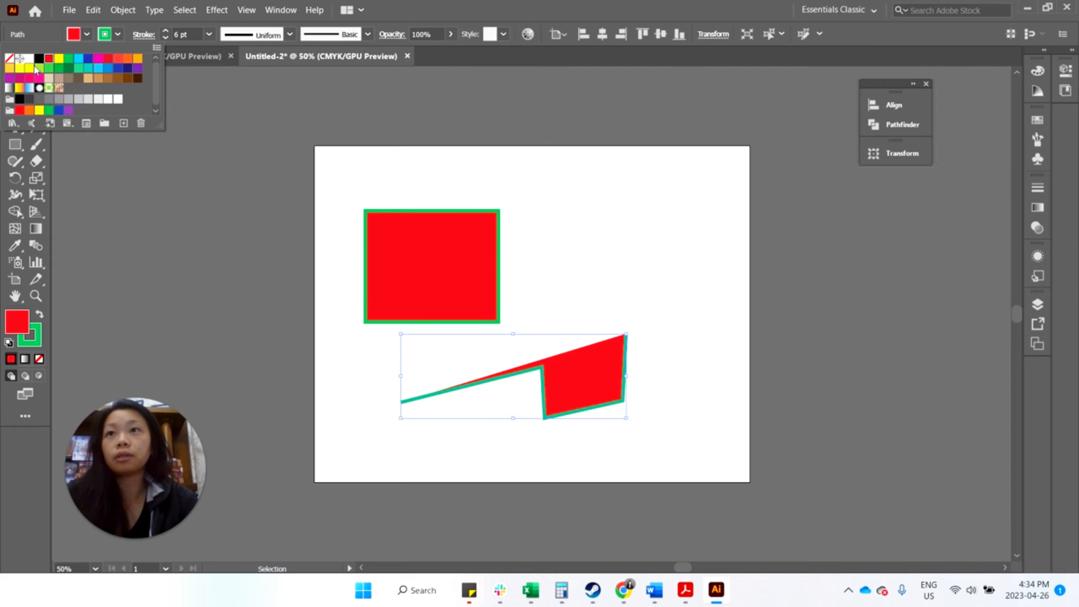
pyautogui.click(9, 59)
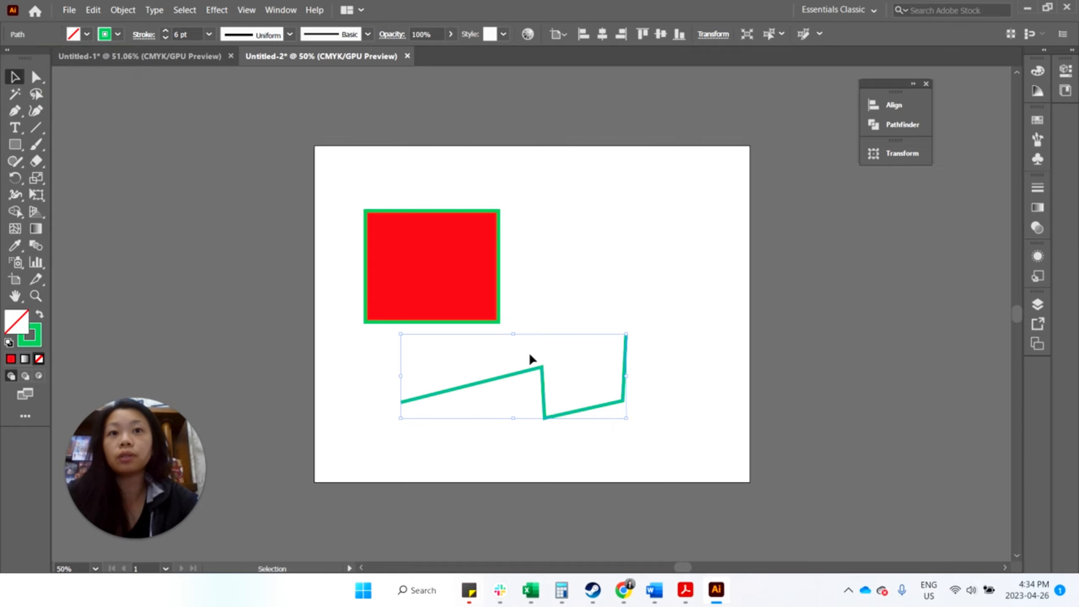
pyautogui.click(675, 391)
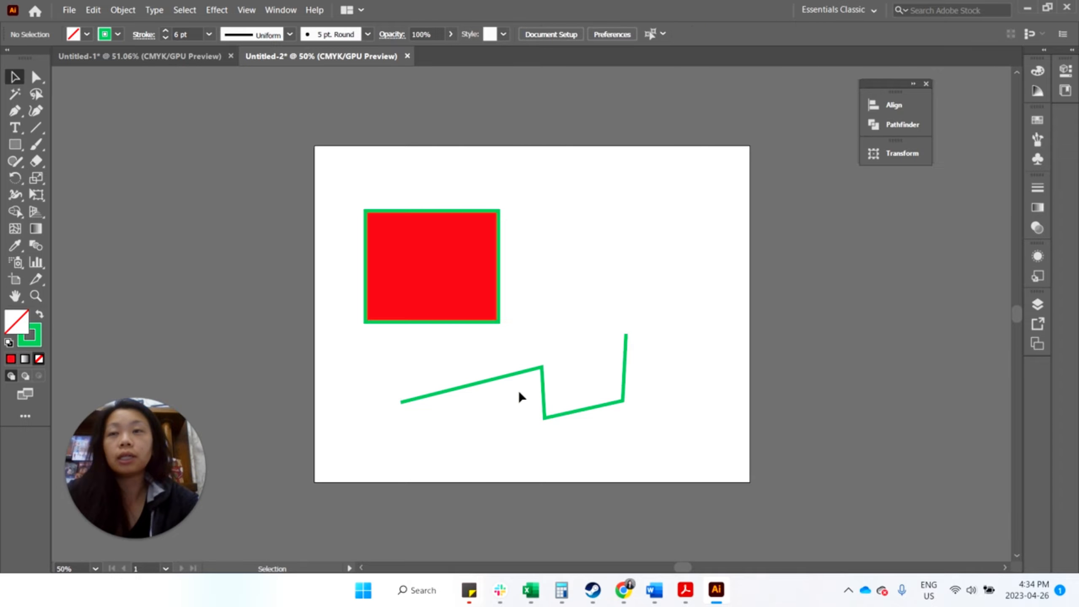
# Step: Reshape the zigzag path by moving its last three anchor points to the right with the Direct Selection tool, and deselect it
pyautogui.click(36, 80)
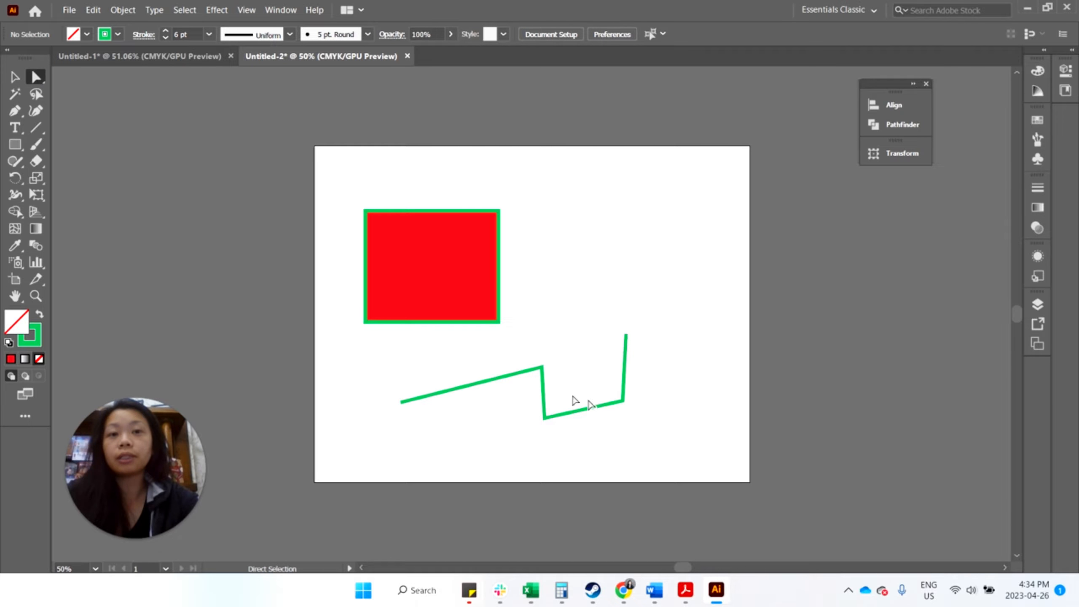
pyautogui.click(547, 419)
pyautogui.moveTo(547, 420)
pyautogui.mouseDown()
pyautogui.moveTo(564, 427)
pyautogui.moveTo(570, 395)
pyautogui.moveTo(532, 422)
pyautogui.moveTo(561, 414)
pyautogui.mouseUp()
pyautogui.moveTo(624, 402); pyautogui.dragTo(636, 397)
pyautogui.moveTo(626, 335); pyautogui.dragTo(663, 330)
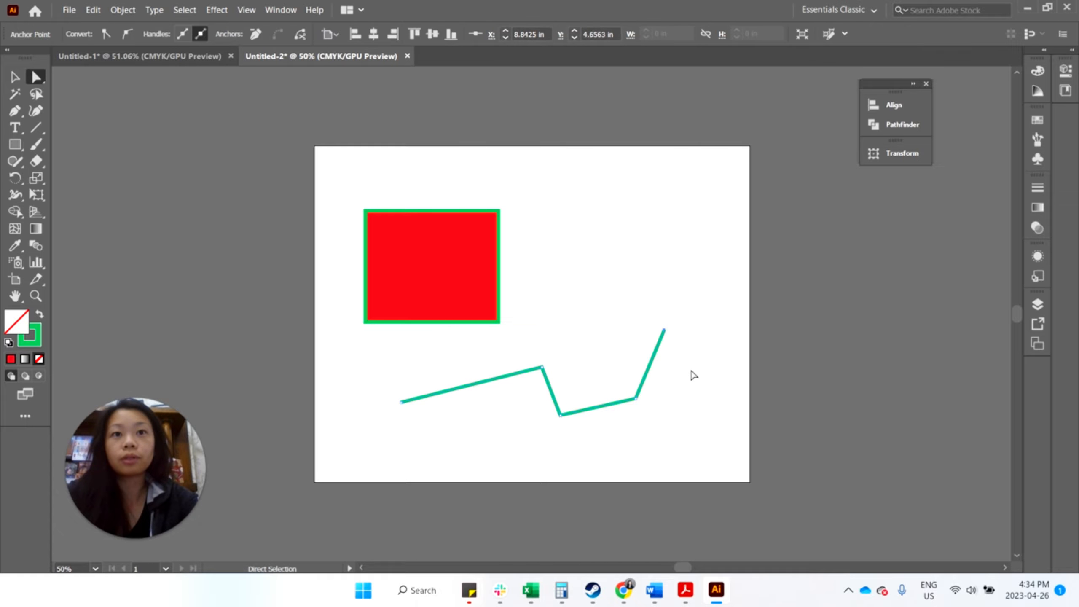
pyautogui.click(684, 374)
# Step: Add a notched arrowhead to the start of the zigzag path and set its scale to 40%
pyautogui.press('v')
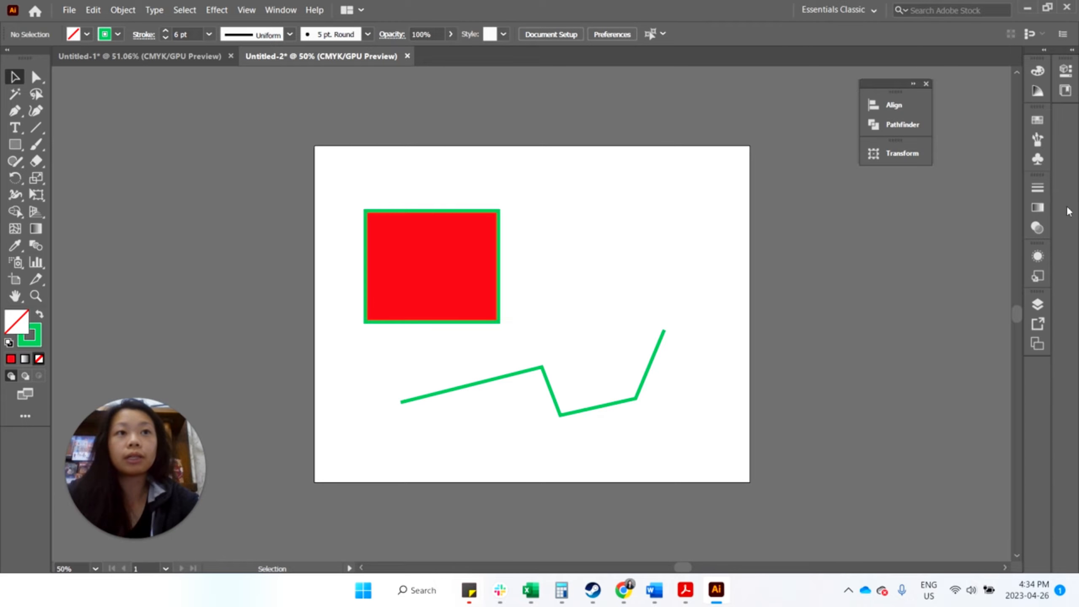
pyautogui.click(649, 371)
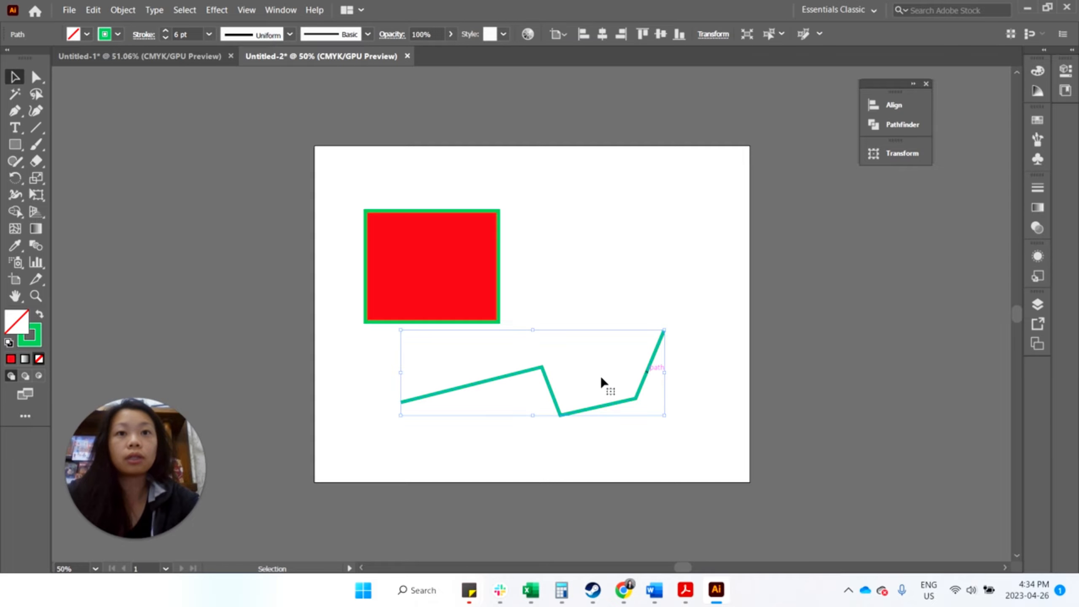
pyautogui.click(1040, 190)
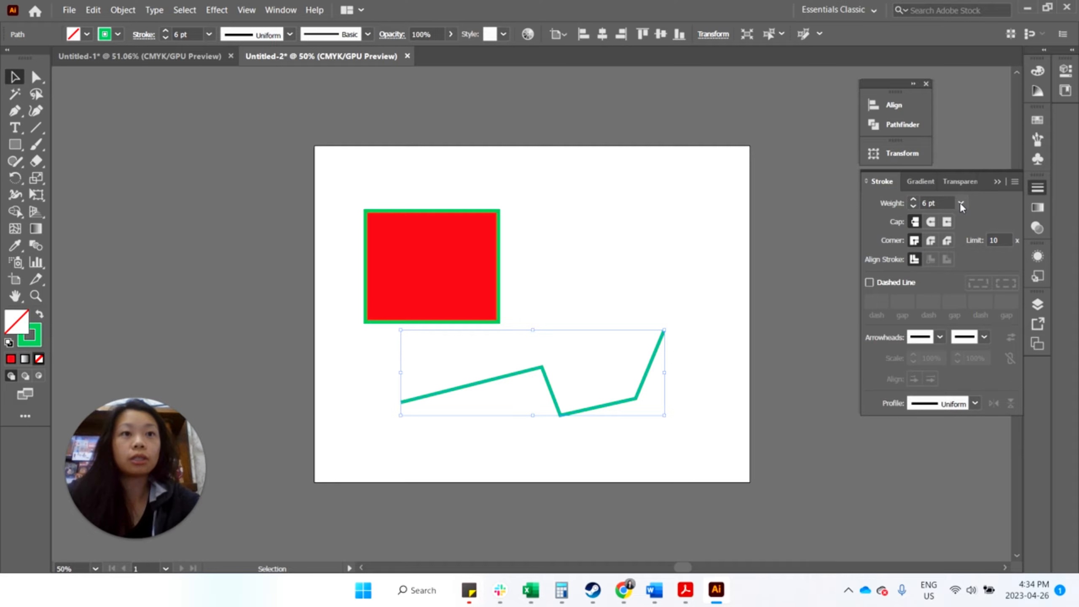
pyautogui.click(940, 338)
pyautogui.click(881, 393)
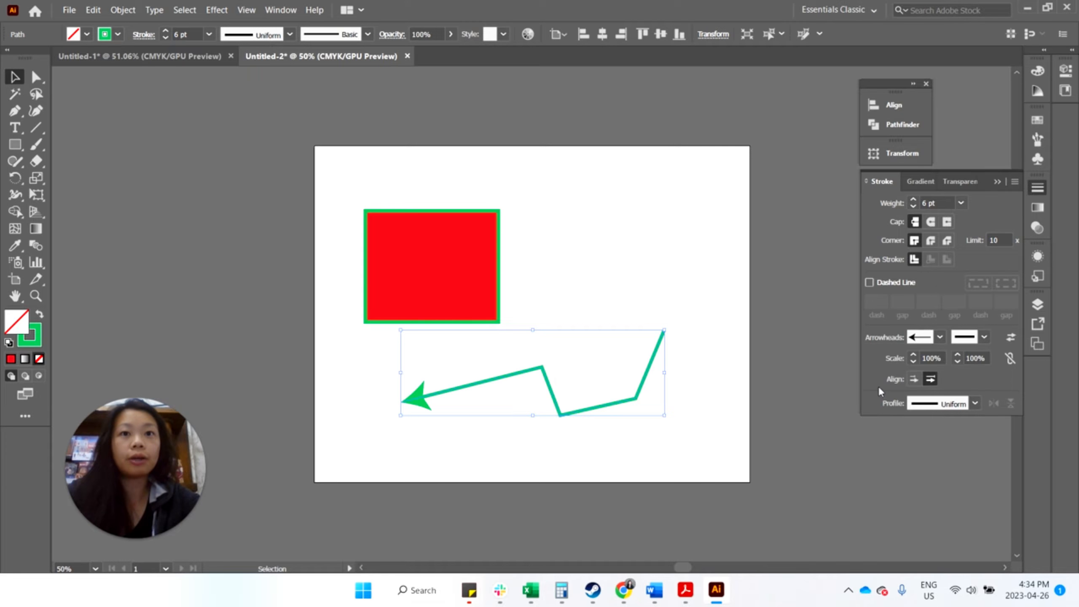
pyautogui.click(914, 362)
pyautogui.click(913, 361)
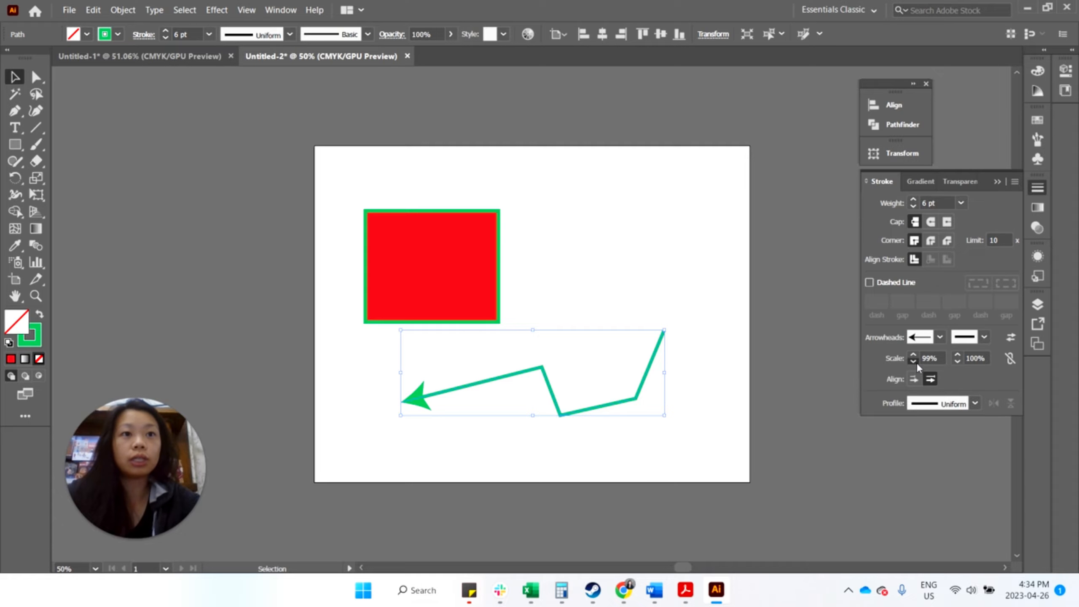
pyautogui.moveTo(938, 360); pyautogui.dragTo(910, 359)
pyautogui.write('40')
pyautogui.press('Return')
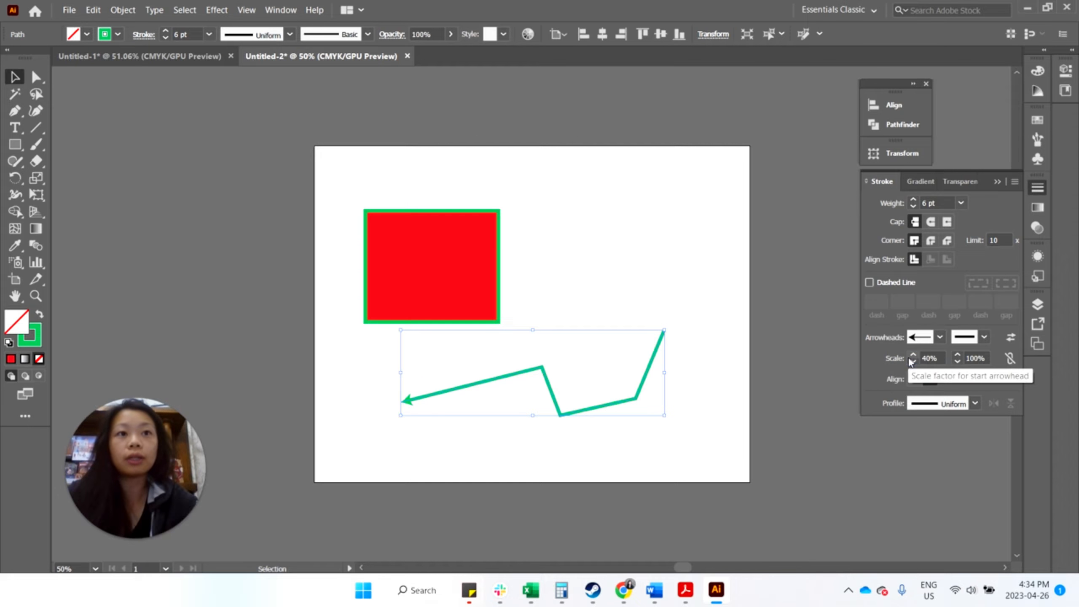
# Step: Make the zigzag path's stroke a dashed line with 12 pt dashes, try a 3 pt weight, and set the weight back to 6 pt
pyautogui.click(869, 283)
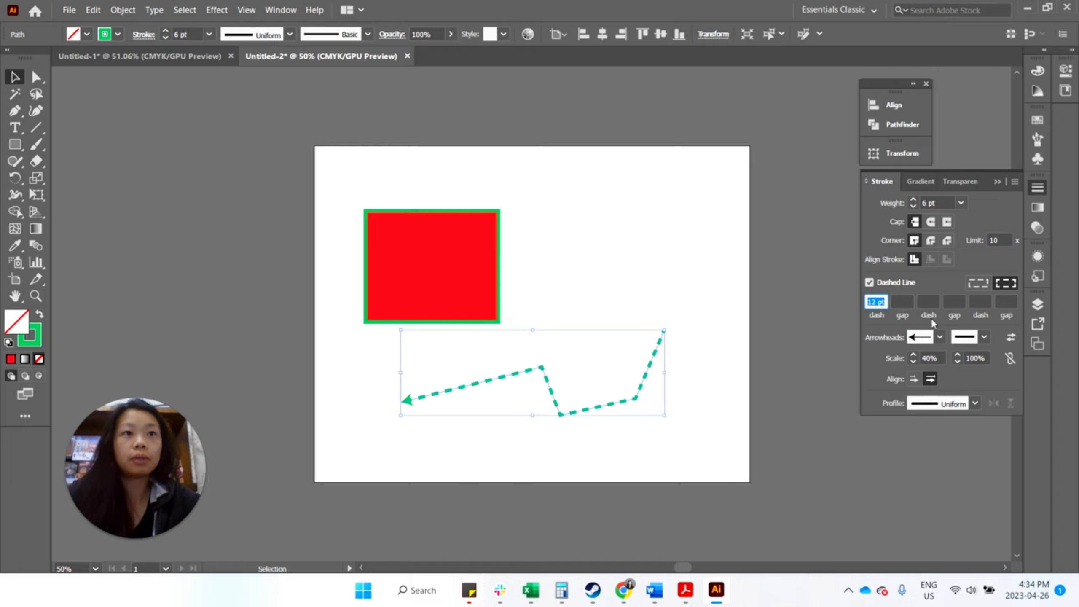
pyautogui.click(961, 203)
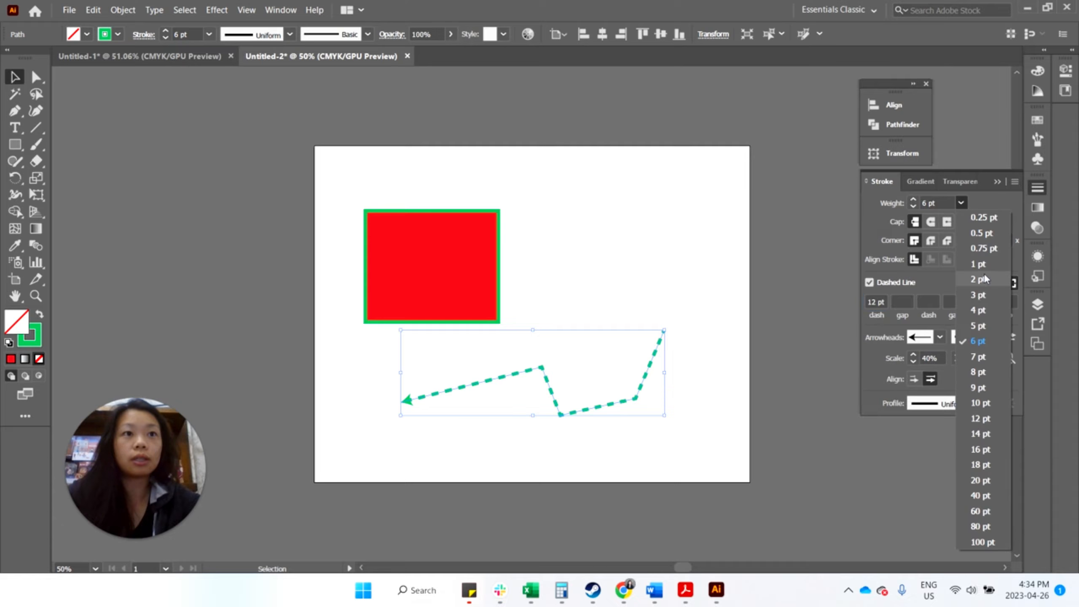
pyautogui.click(980, 299)
pyautogui.click(961, 203)
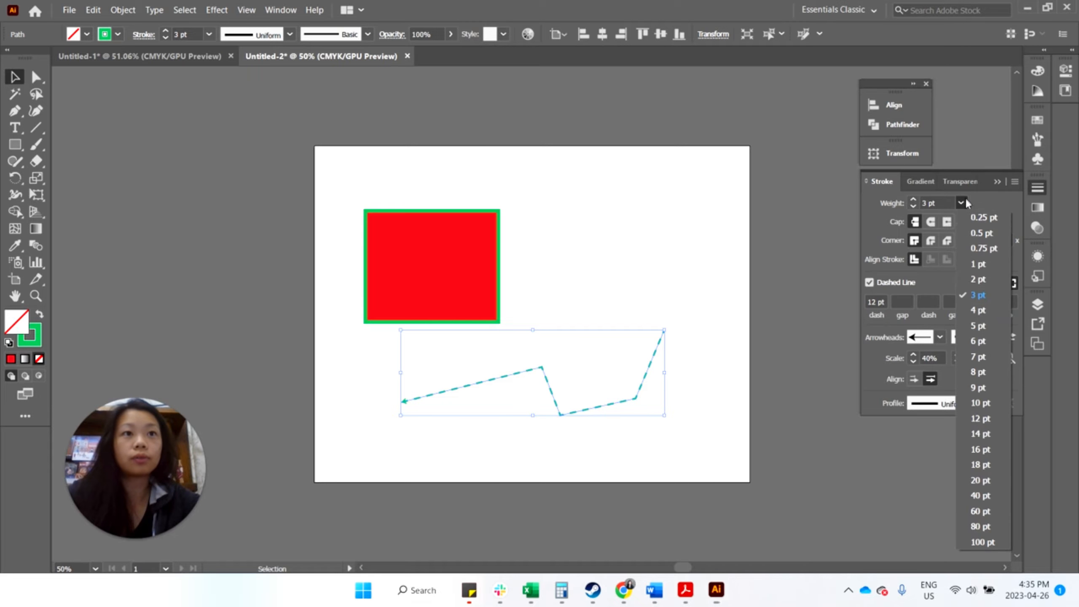
pyautogui.click(990, 347)
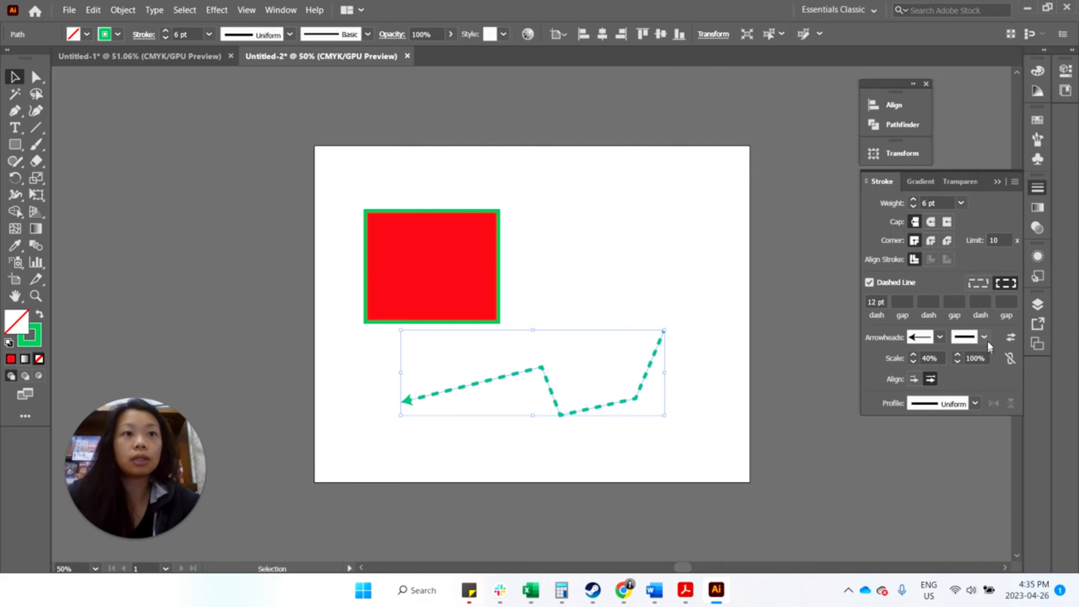
# Step: Add a solid triangular arrowhead to the end of the dashed path, and deselect the path
pyautogui.click(983, 337)
pyautogui.click(914, 469)
pyautogui.click(802, 495)
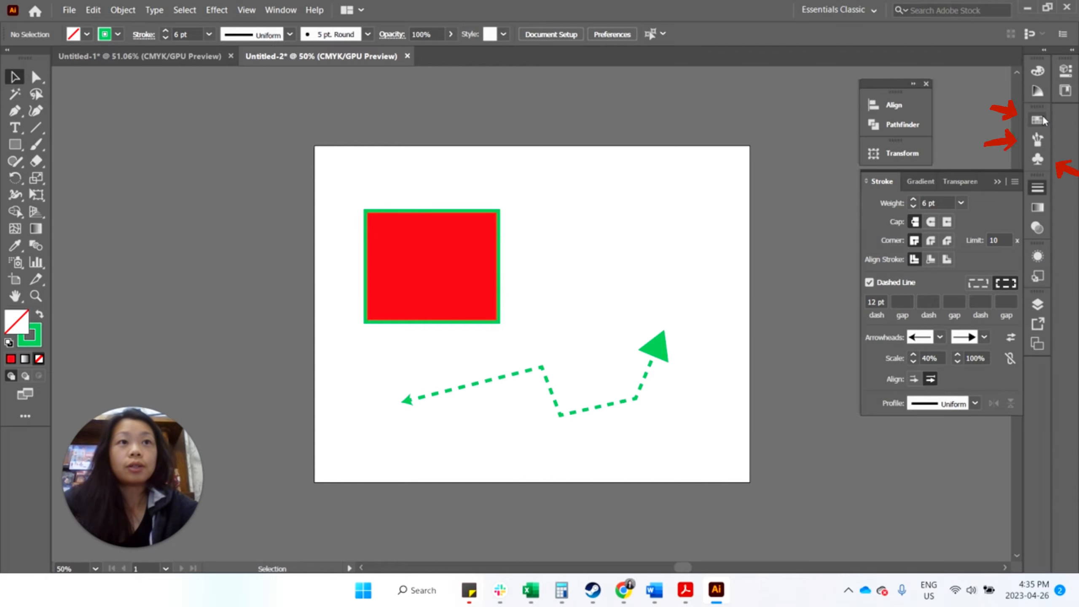
# Step: Fill the rectangle with a radial gradient from white at the center to red at the outer stop, and deselect it
pyautogui.click(1037, 207)
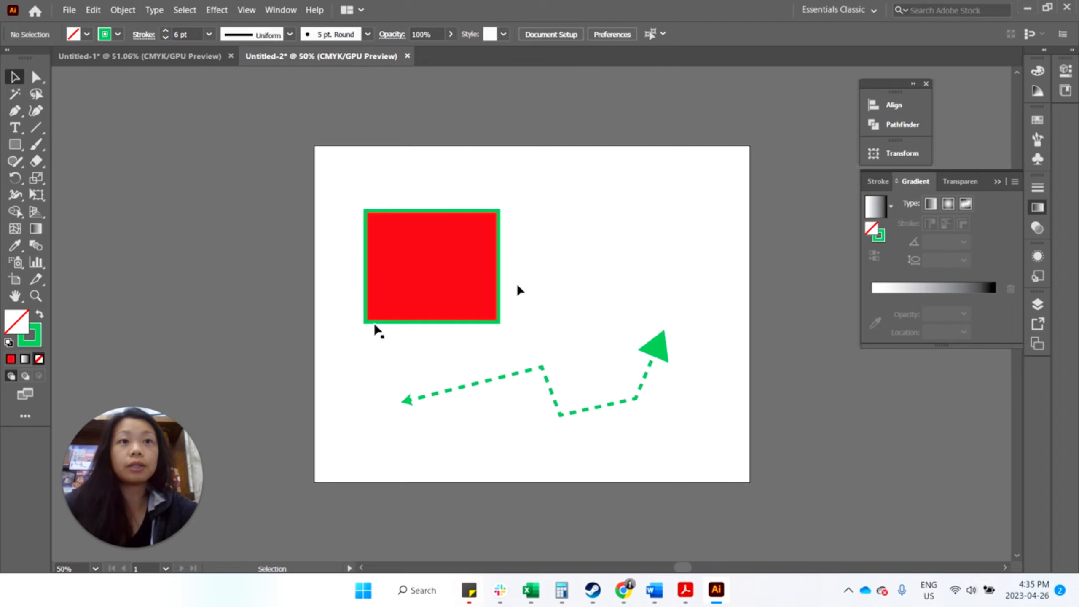
pyautogui.click(416, 277)
pyautogui.click(951, 204)
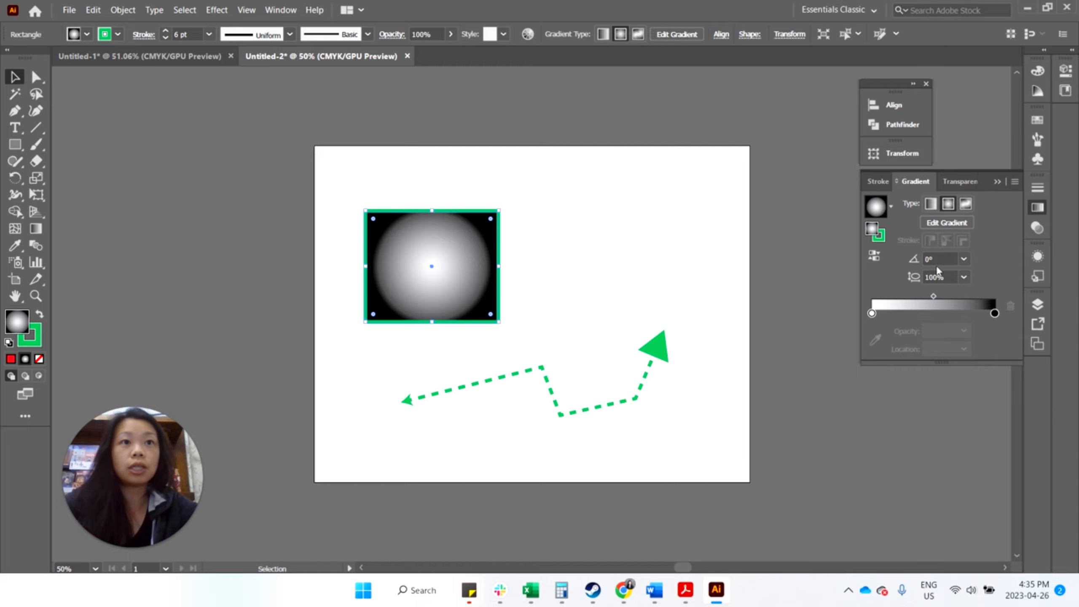
pyautogui.doubleClick(995, 314)
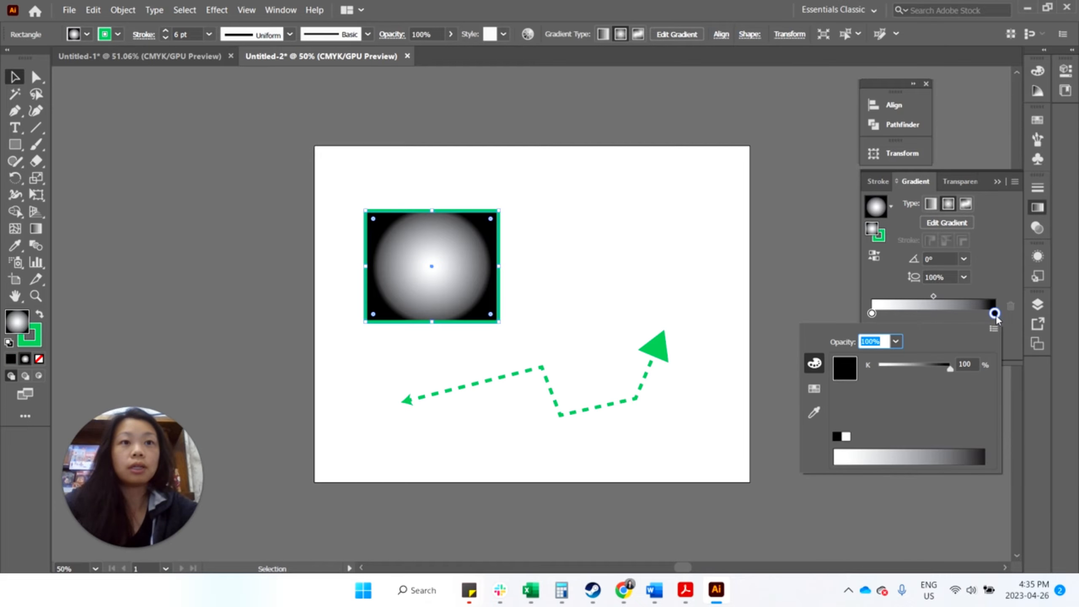
pyautogui.click(814, 388)
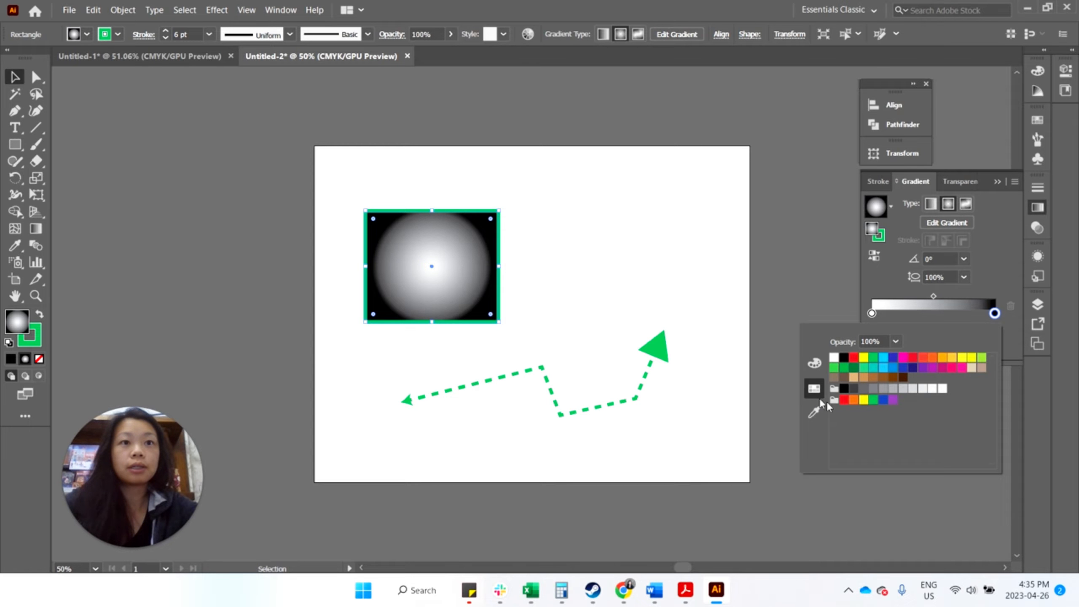
pyautogui.click(853, 358)
pyautogui.click(775, 294)
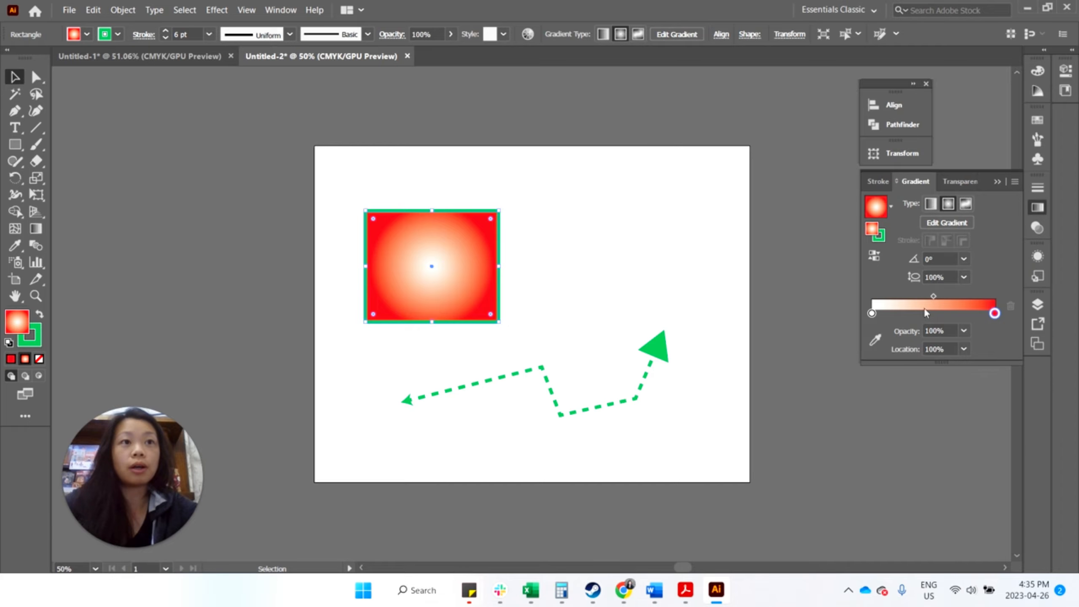
pyautogui.click(784, 274)
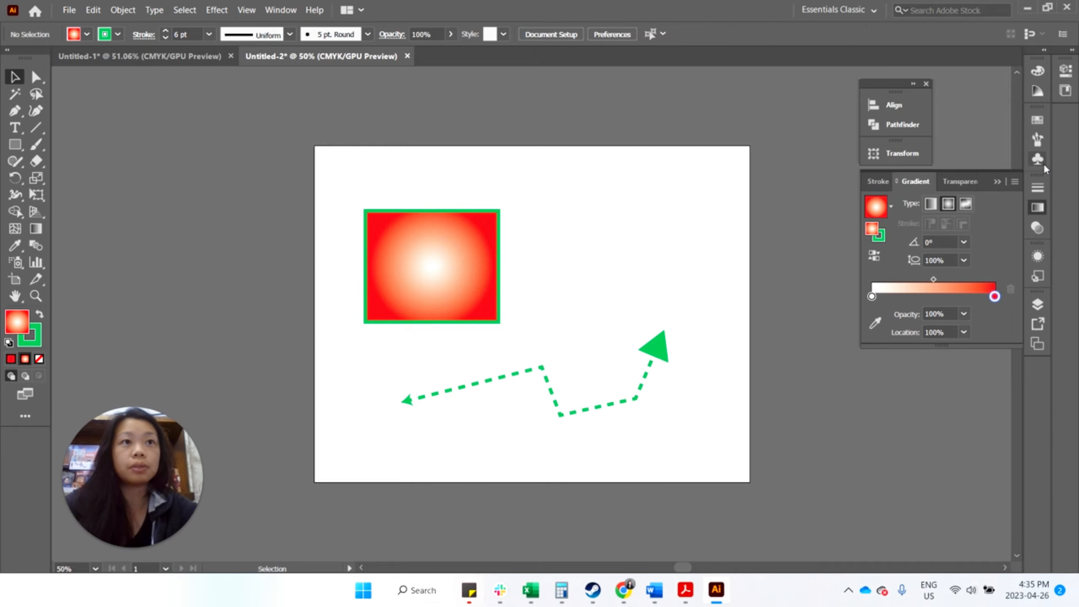
# Step: Display the document's available color swatches
pyautogui.click(1039, 121)
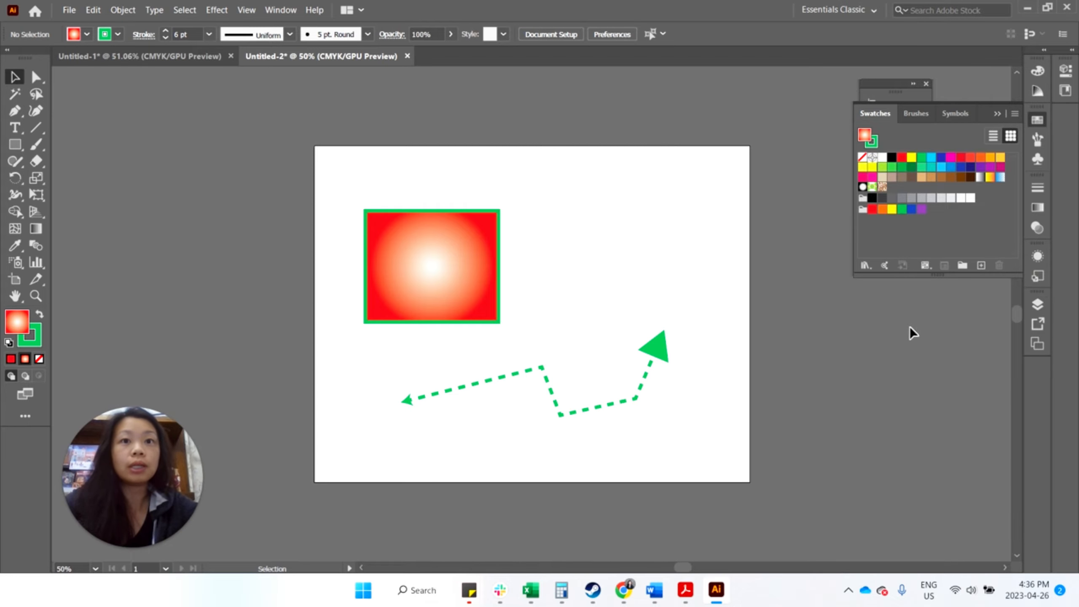
# Step: Create a new layer above Layer 1 and transfer the dashed arrow path to it
pyautogui.click(660, 348)
pyautogui.click(1037, 305)
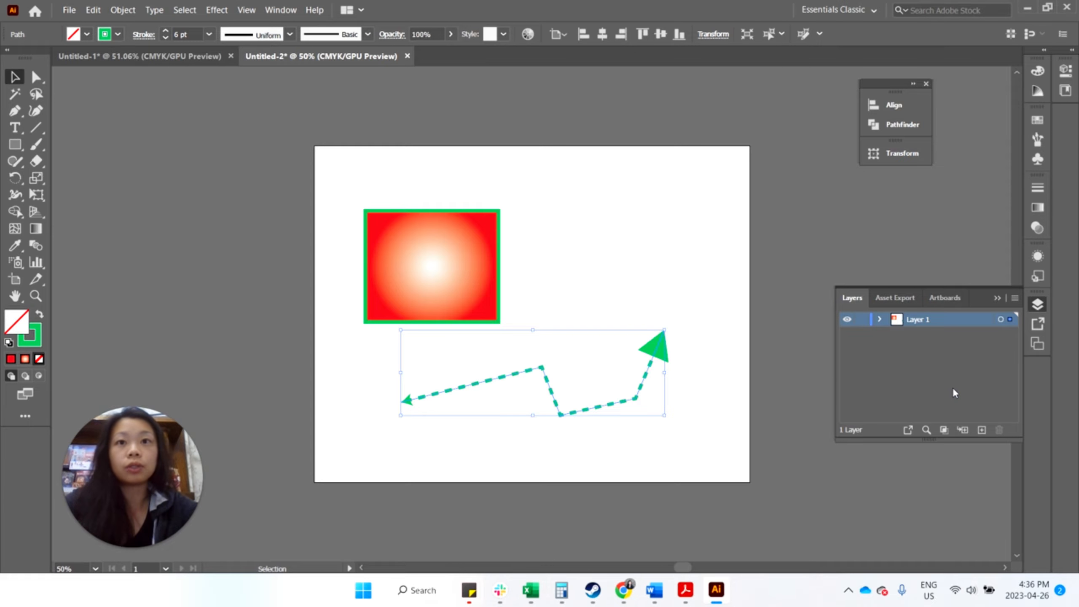
pyautogui.click(981, 430)
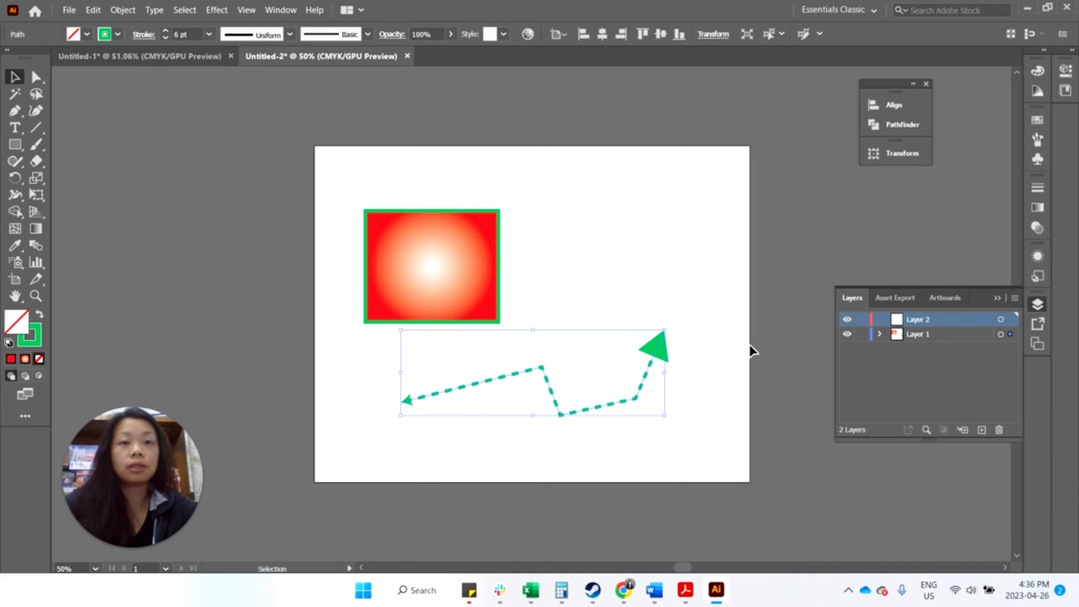
pyautogui.moveTo(1010, 334); pyautogui.dragTo(1011, 319)
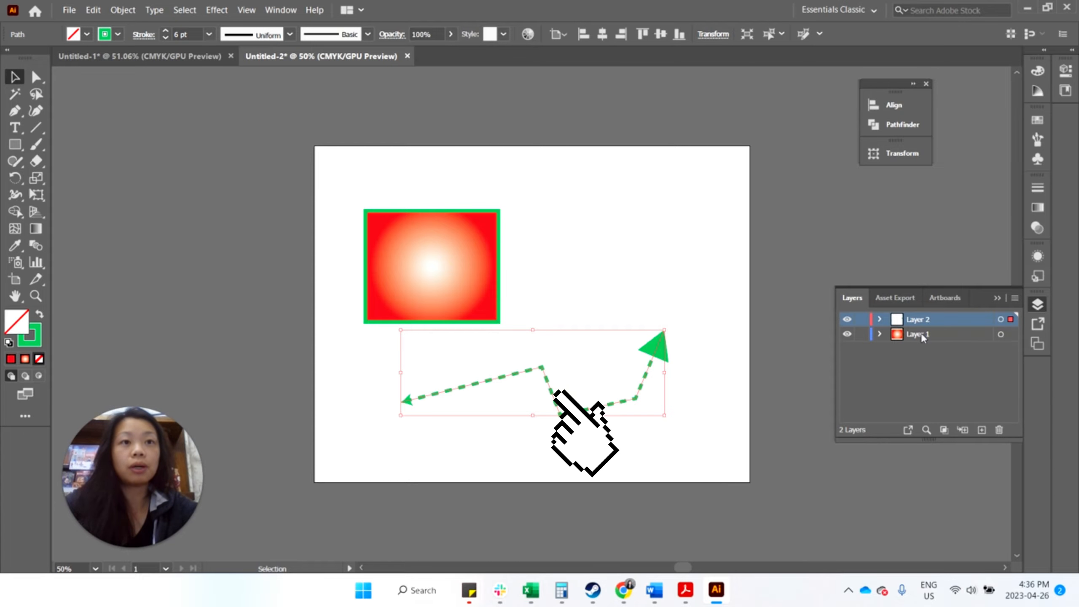
# Step: Move the dashed arrow path up and to the left so it crosses over the rectangle, and deselect it
pyautogui.click(693, 367)
pyautogui.moveTo(660, 356); pyautogui.dragTo(557, 249)
pyautogui.click(624, 359)
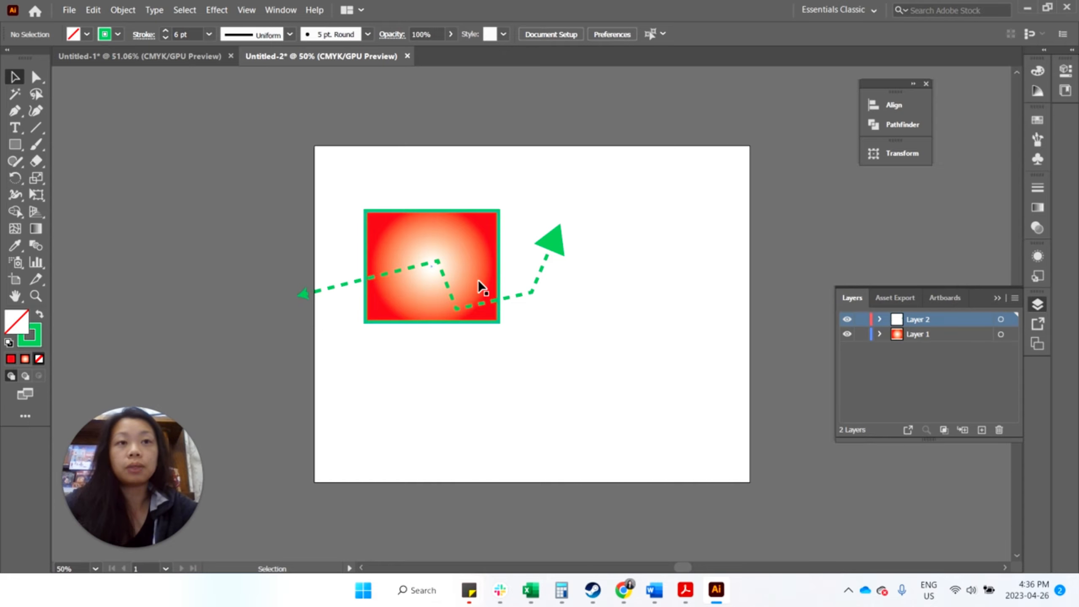
# Step: Expand Layer 1 and Layer 2 to examine which objects each contains, check the selected path's layer, and collapse both layers
pyautogui.moveTo(926, 323)
pyautogui.mouseDown()
pyautogui.moveTo(939, 352)
pyautogui.moveTo(946, 316)
pyautogui.mouseUp()
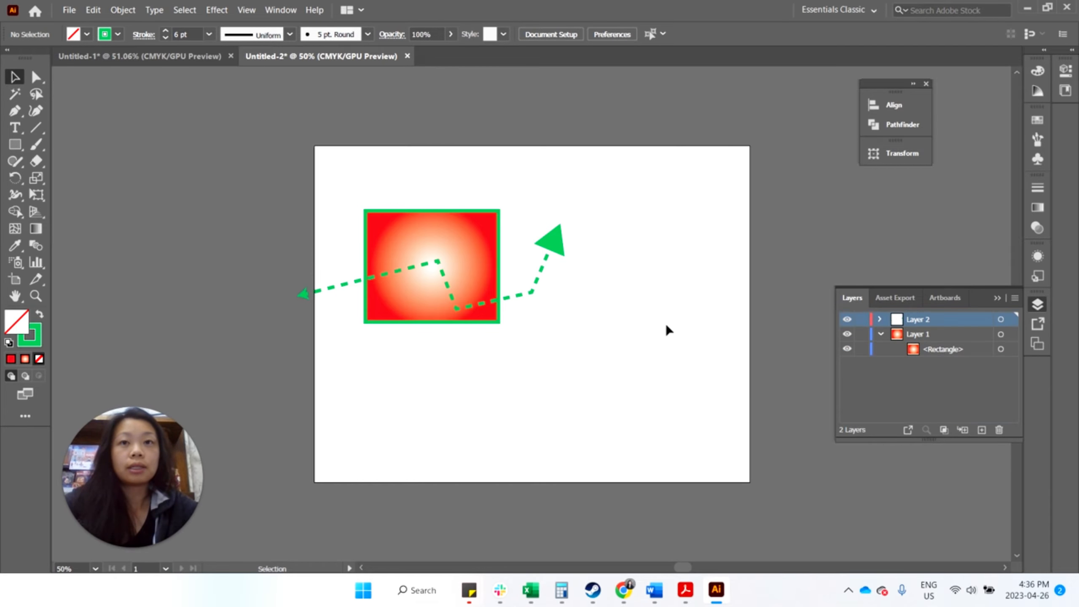
pyautogui.click(554, 242)
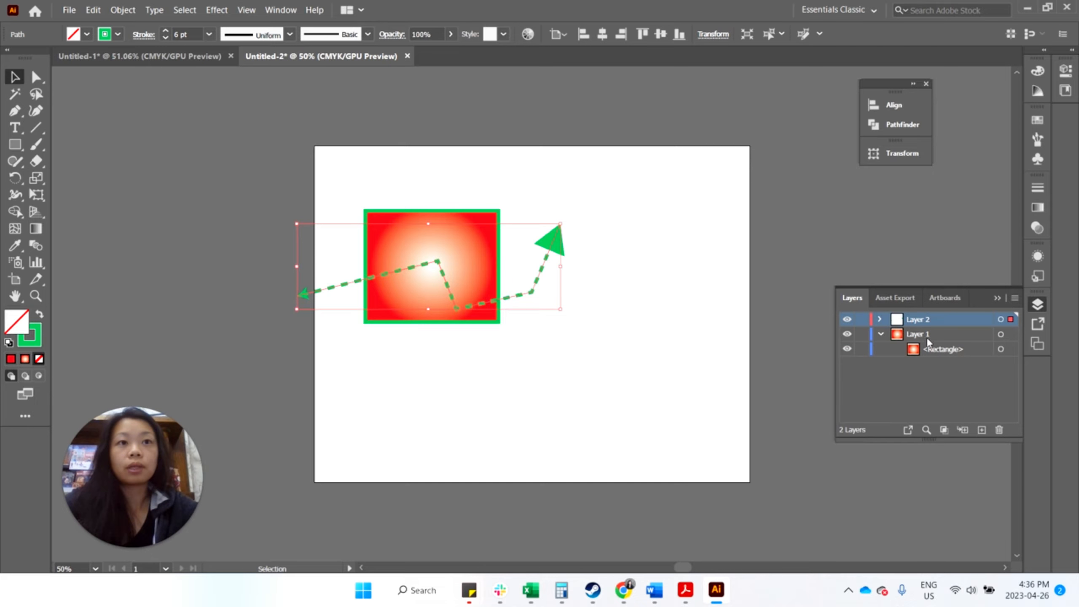
pyautogui.click(689, 356)
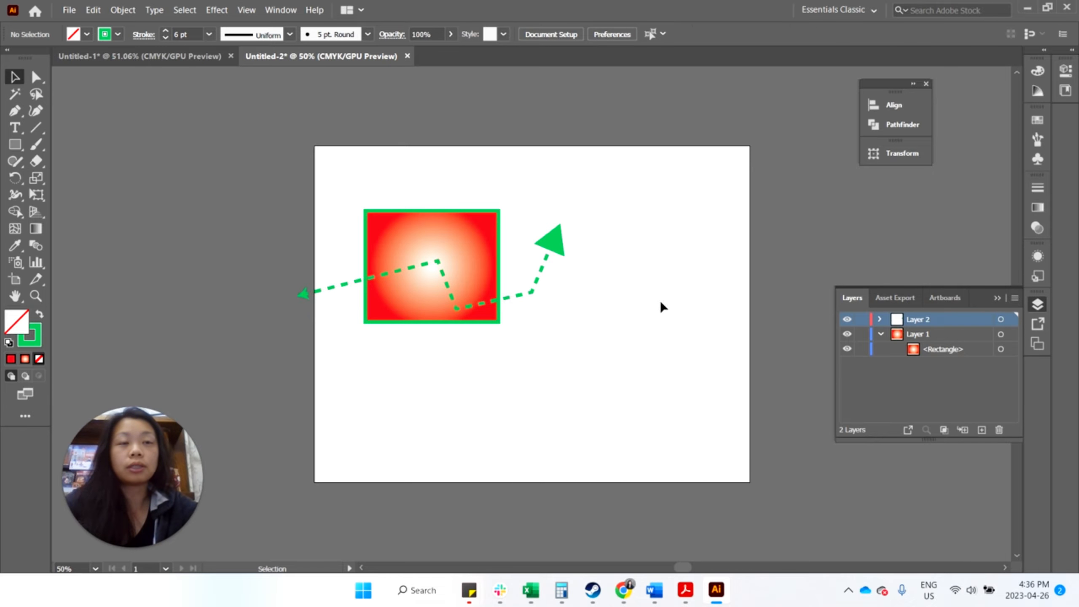
pyautogui.click(879, 319)
pyautogui.click(545, 249)
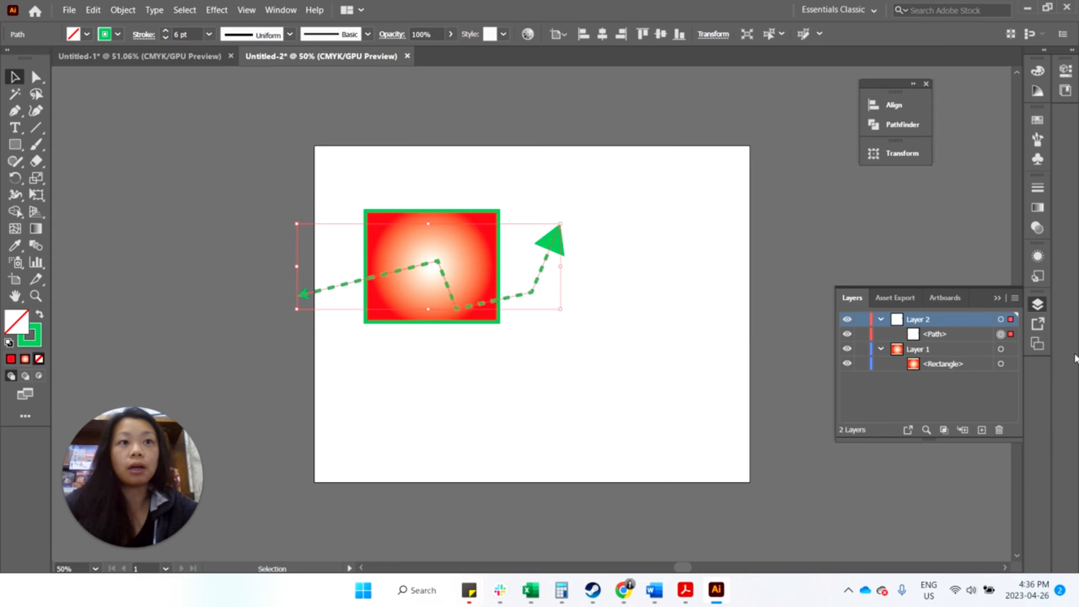
pyautogui.click(881, 319)
pyautogui.click(880, 335)
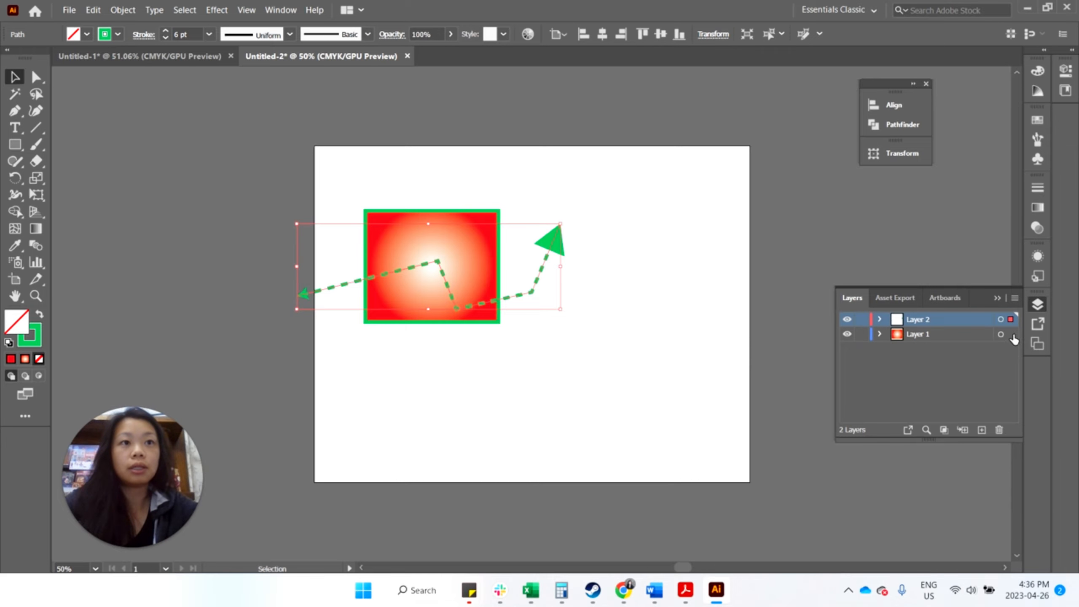
pyautogui.moveTo(1012, 322)
pyautogui.mouseDown()
pyautogui.moveTo(1014, 336)
pyautogui.moveTo(1012, 319)
pyautogui.mouseUp()
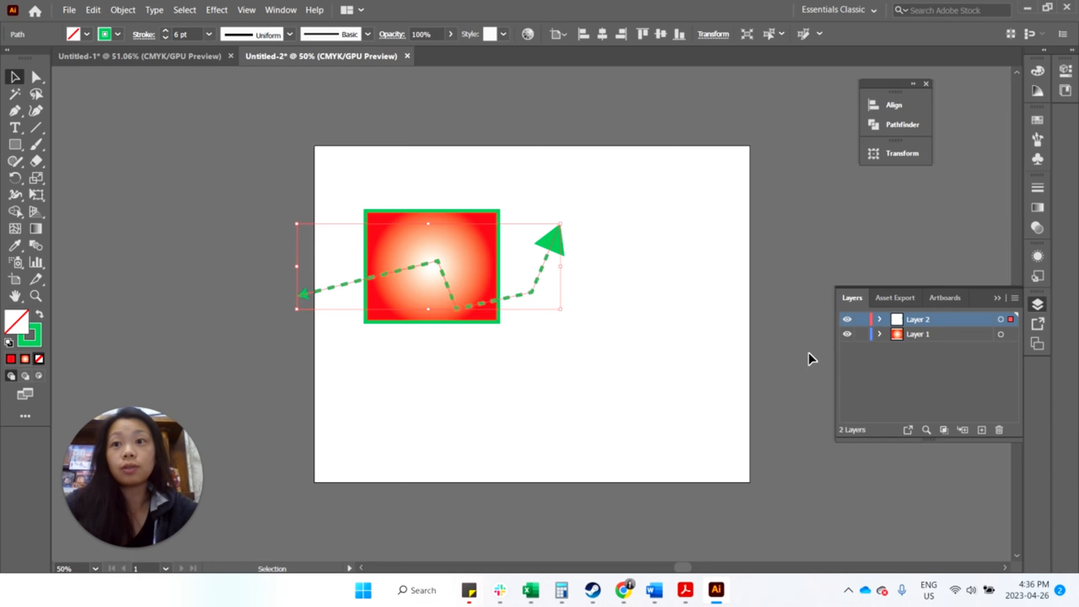
# Step: Move the rectangle and dashed path together right and slightly down toward the artboard's center, and select only the rectangle
pyautogui.click(796, 349)
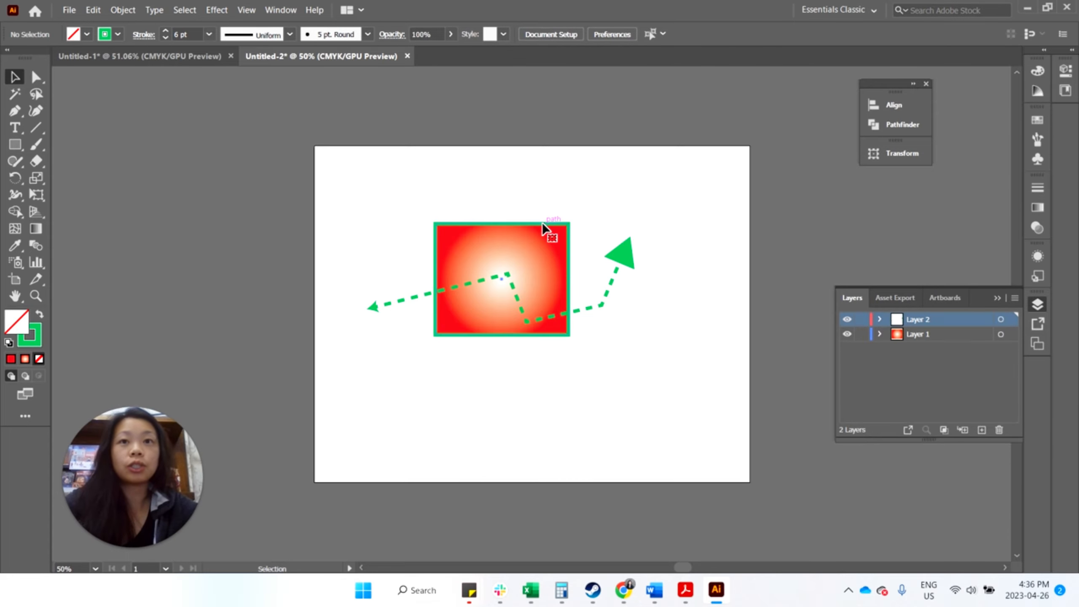
pyautogui.click(544, 225)
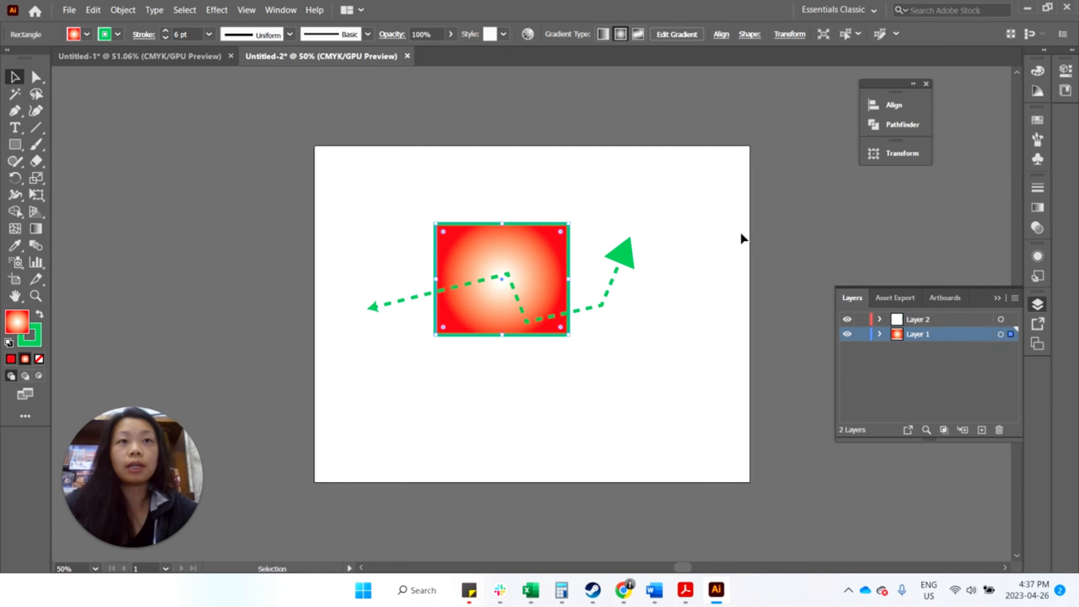
# Step: Move the dashed arrow path down and to the right so it sits below the rectangle, and deselect it
pyautogui.click(741, 231)
pyautogui.moveTo(632, 269); pyautogui.dragTo(702, 375)
pyautogui.click(671, 419)
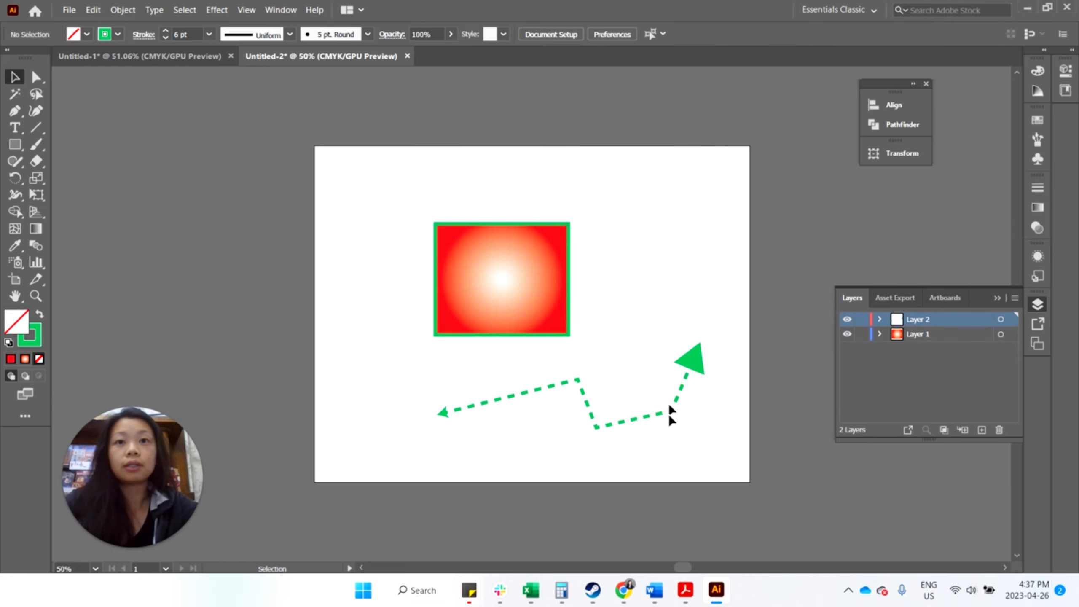
# Step: Move the gradient rectangle up to the artboard's top edge and place a copy of it below and to its right
pyautogui.moveTo(521, 296); pyautogui.dragTo(506, 214)
pyautogui.hotkey('ctrl', 'c')
pyautogui.hotkey('ctrl', 'v')
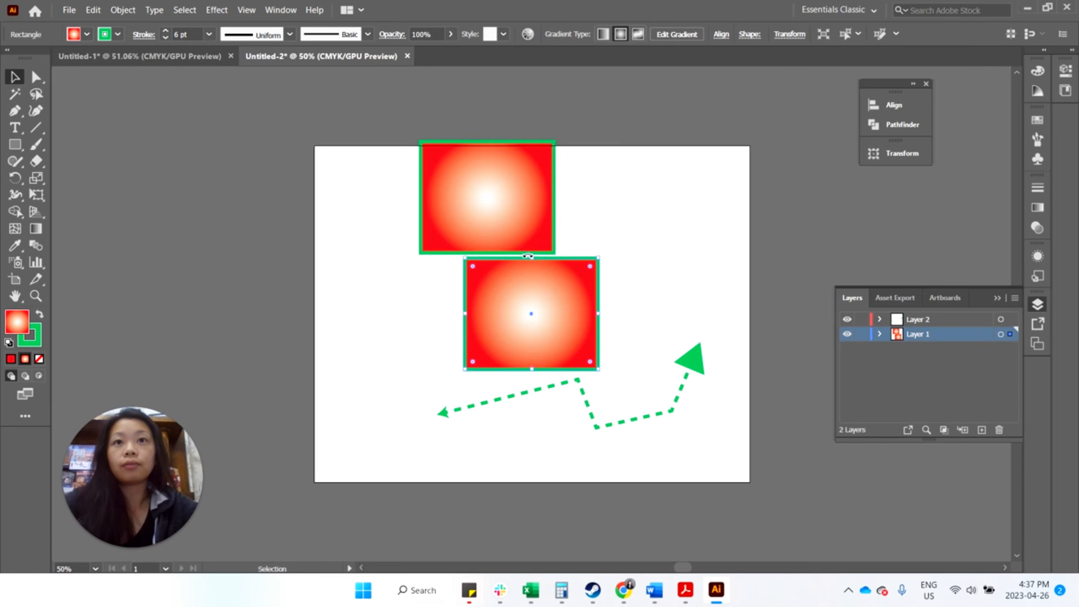
pyautogui.moveTo(530, 252); pyautogui.dragTo(502, 312)
pyautogui.hotkey('ctrl', 'z')
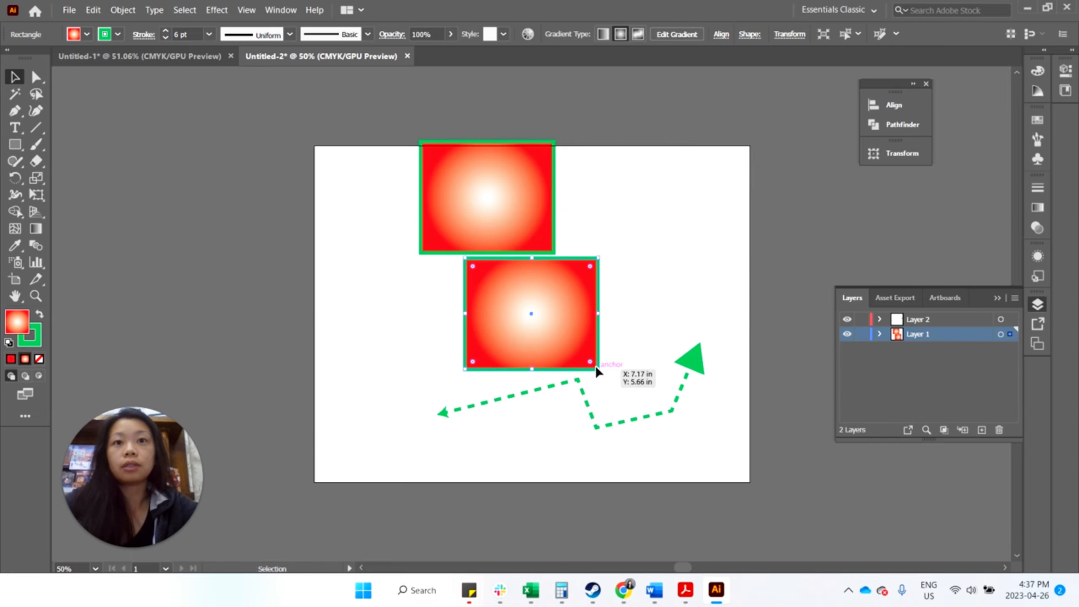
pyautogui.moveTo(597, 368); pyautogui.dragTo(652, 365)
pyautogui.click(525, 272)
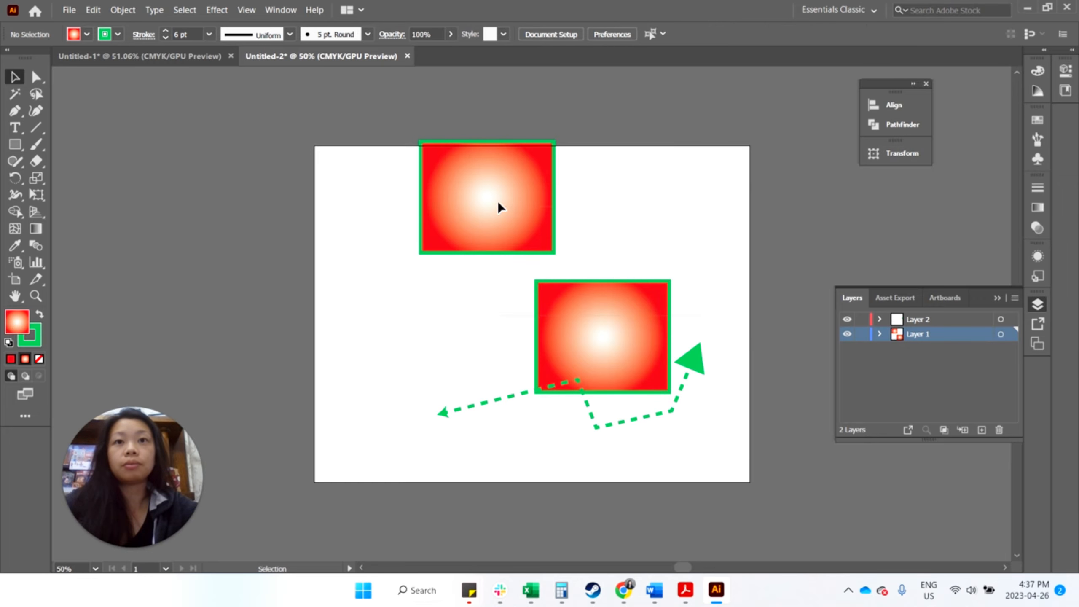
# Step: Try horizontal center alignment on both rectangles, undo it, and align their left edges instead
pyautogui.moveTo(499, 207); pyautogui.dragTo(447, 184)
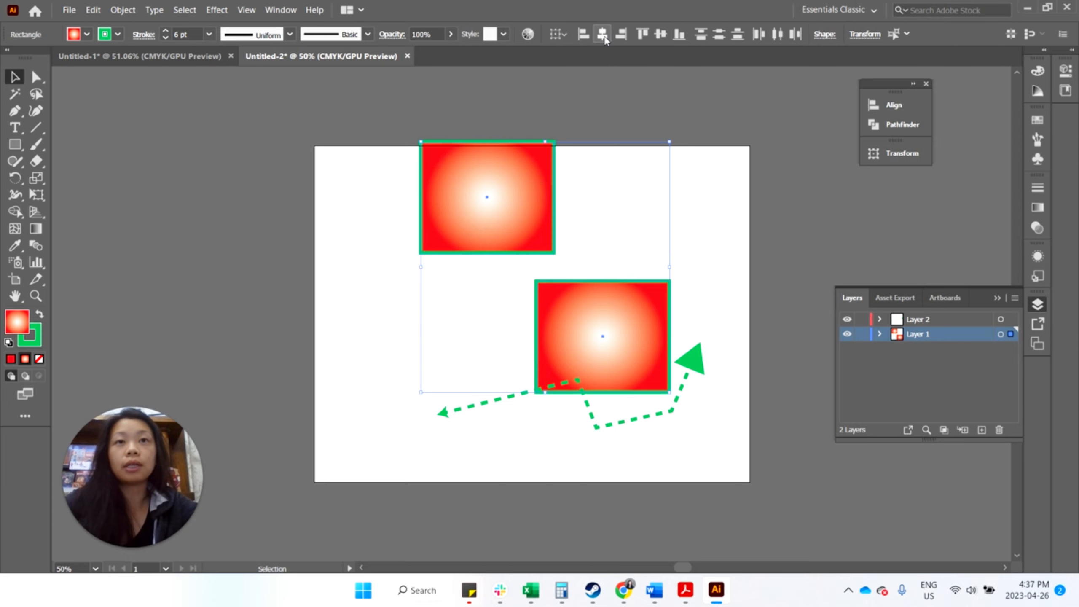
pyautogui.click(603, 36)
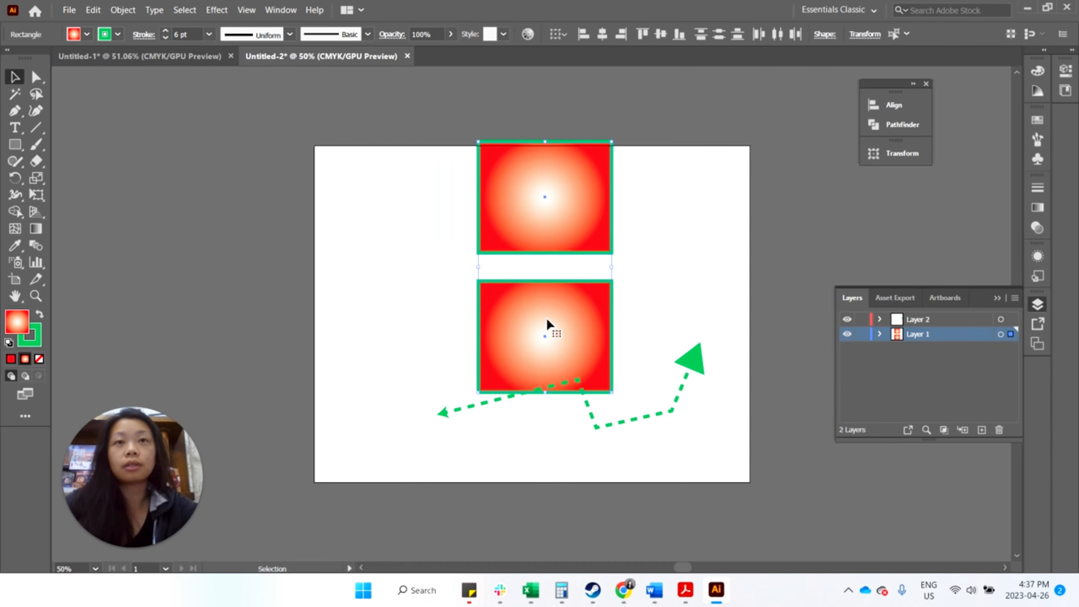
pyautogui.hotkey('ctrl', 'z')
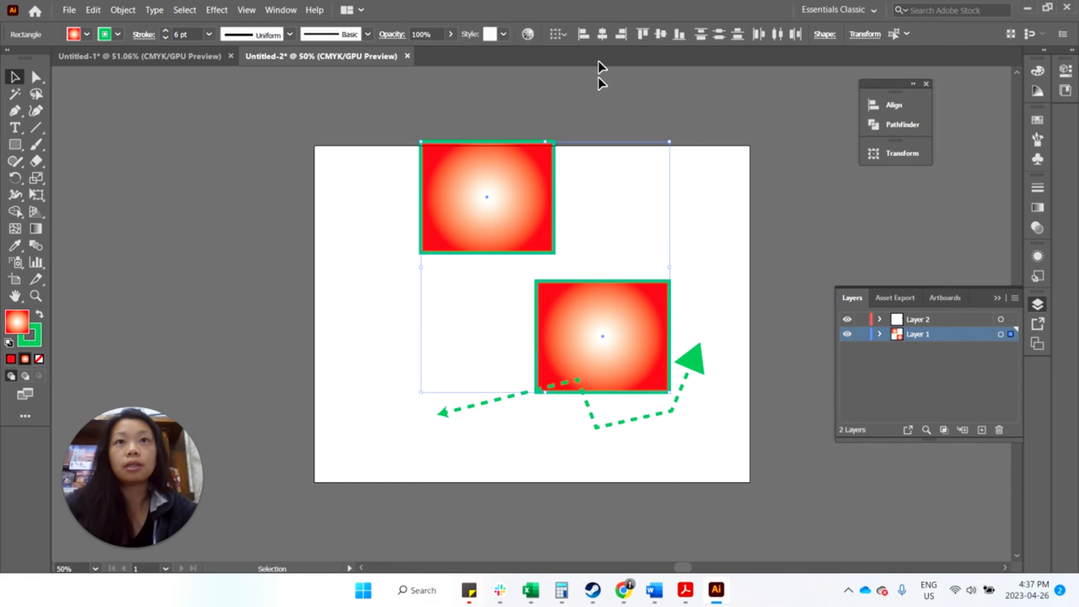
pyautogui.click(583, 35)
pyautogui.click(429, 395)
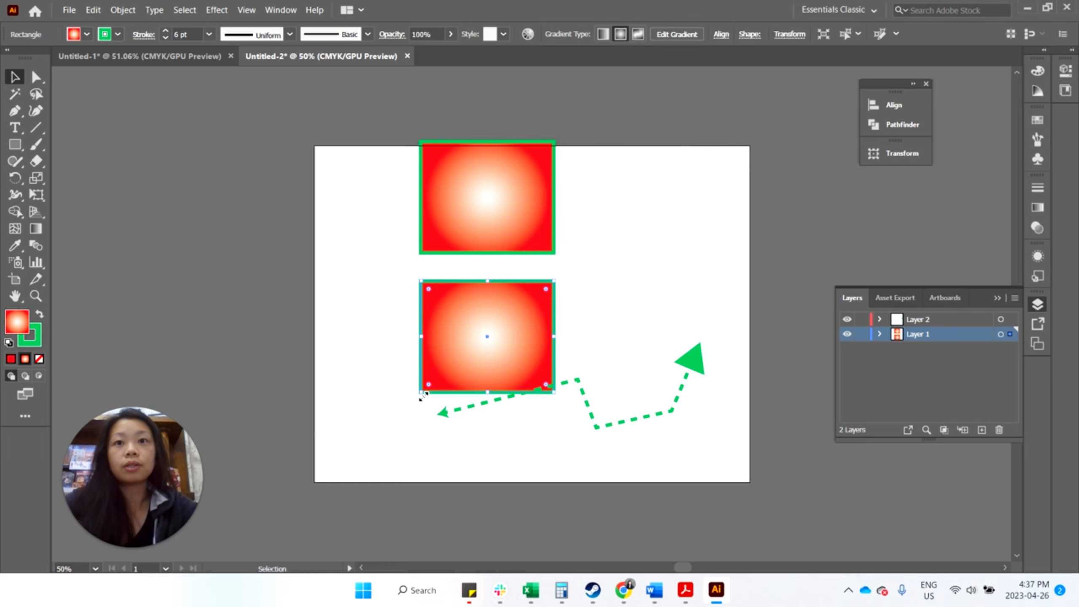
# Step: Shrink the lower rectangle and try left, center and right alignment with the upper one, finishing with horizontal centers aligned
pyautogui.moveTo(423, 397); pyautogui.dragTo(500, 350)
pyautogui.moveTo(613, 341); pyautogui.dragTo(512, 198)
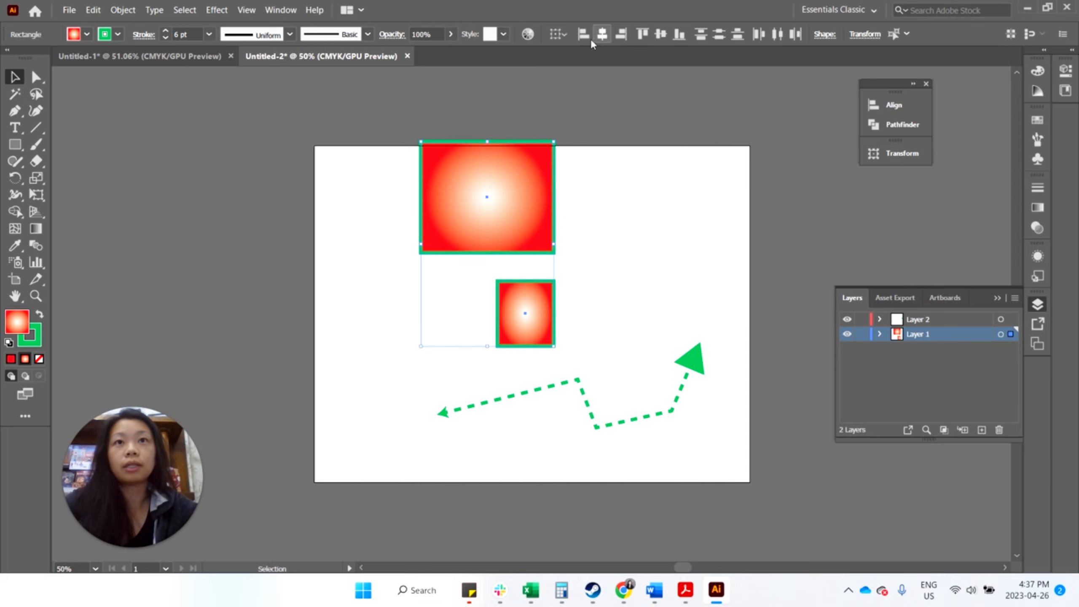
pyautogui.click(584, 34)
pyautogui.click(602, 34)
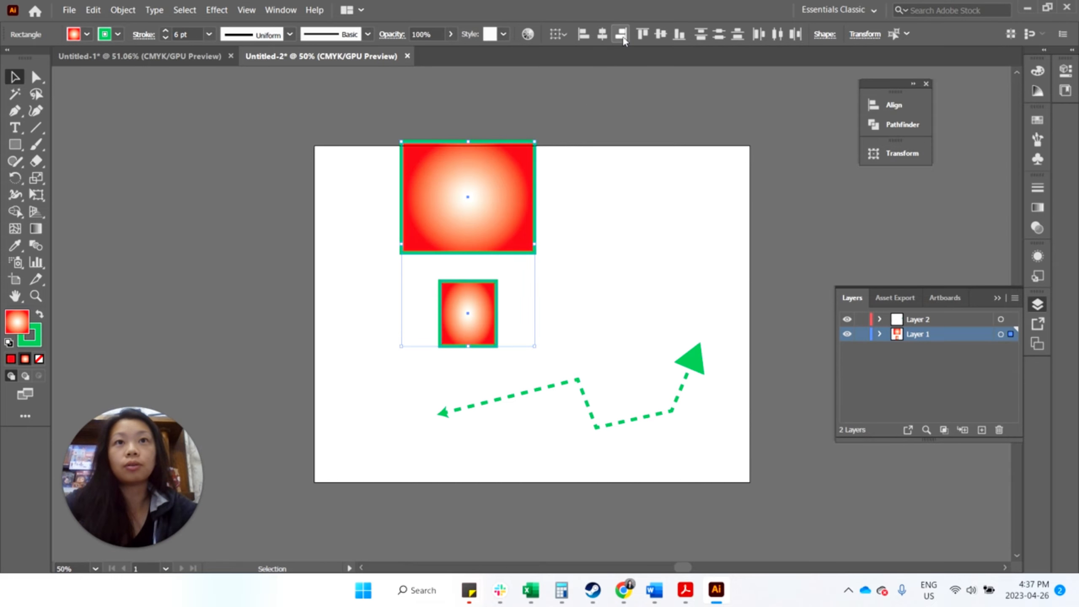
pyautogui.click(621, 34)
pyautogui.click(602, 34)
pyautogui.click(620, 232)
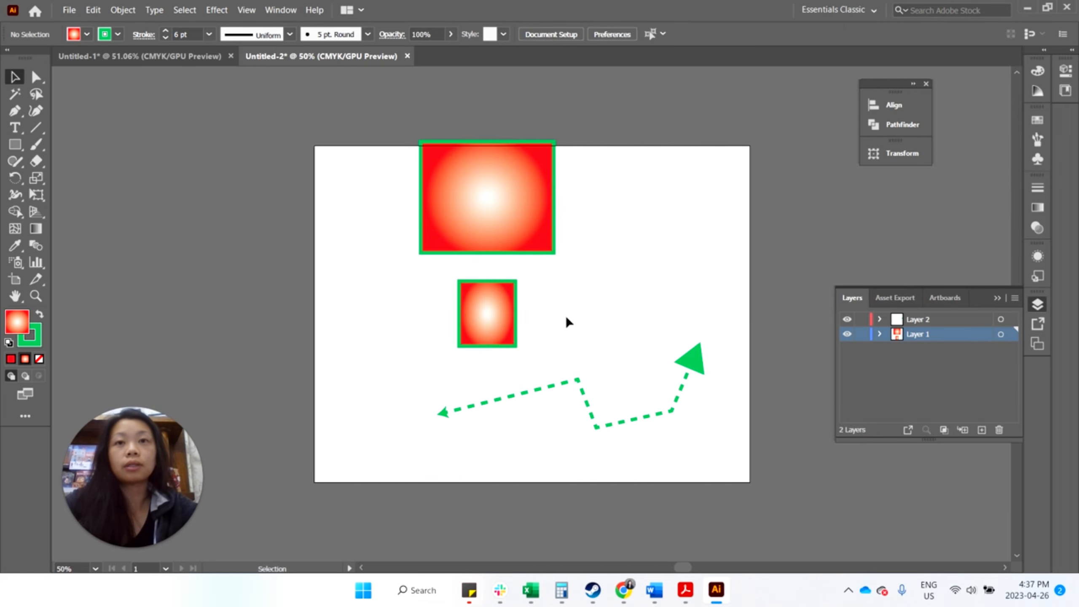
# Step: Move the small rectangle beside the large one and add an enlarged copy of it near the artboard's right edge
pyautogui.click(508, 225)
pyautogui.click(608, 204)
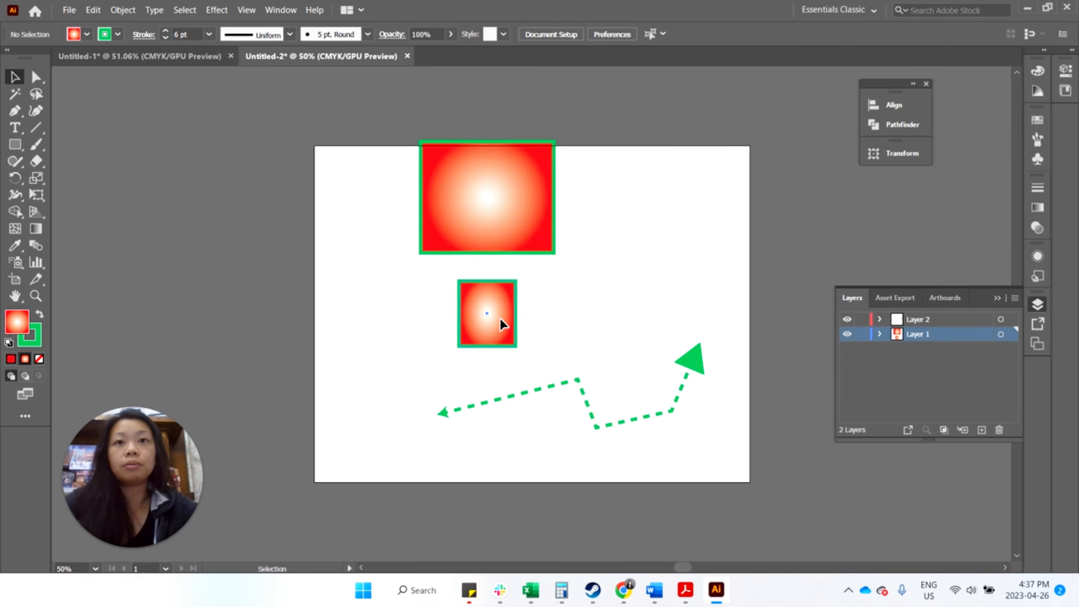
pyautogui.moveTo(504, 319); pyautogui.dragTo(609, 216)
pyautogui.hotkey('ctrl', 'c')
pyautogui.hotkey('ctrl', 'v')
pyautogui.moveTo(558, 314); pyautogui.dragTo(516, 204)
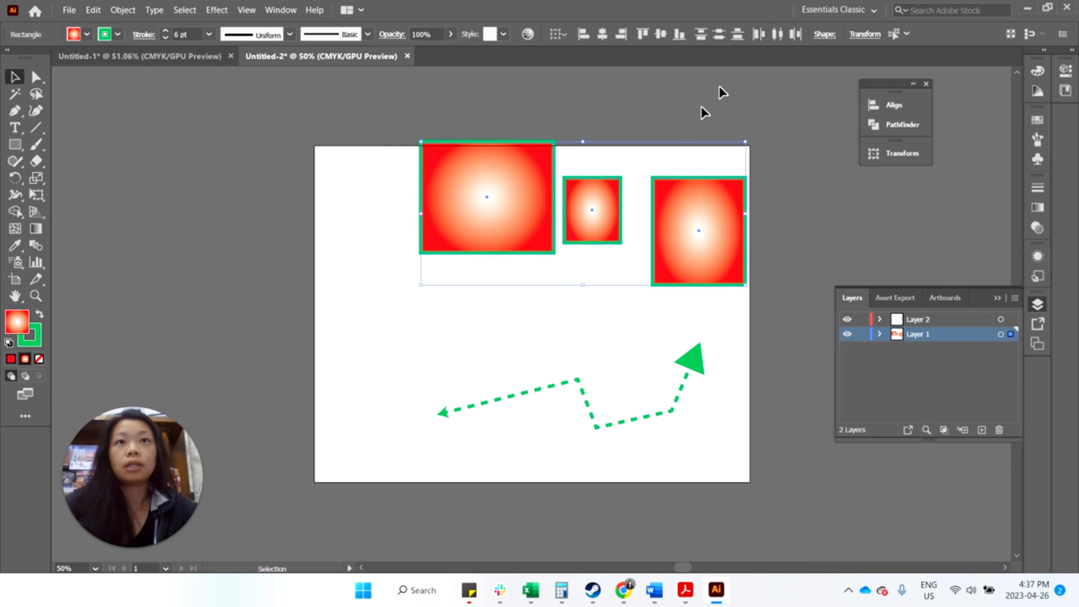
# Step: Distribute the three rectangles horizontally, trying both left-edge and center distribution
pyautogui.click(777, 37)
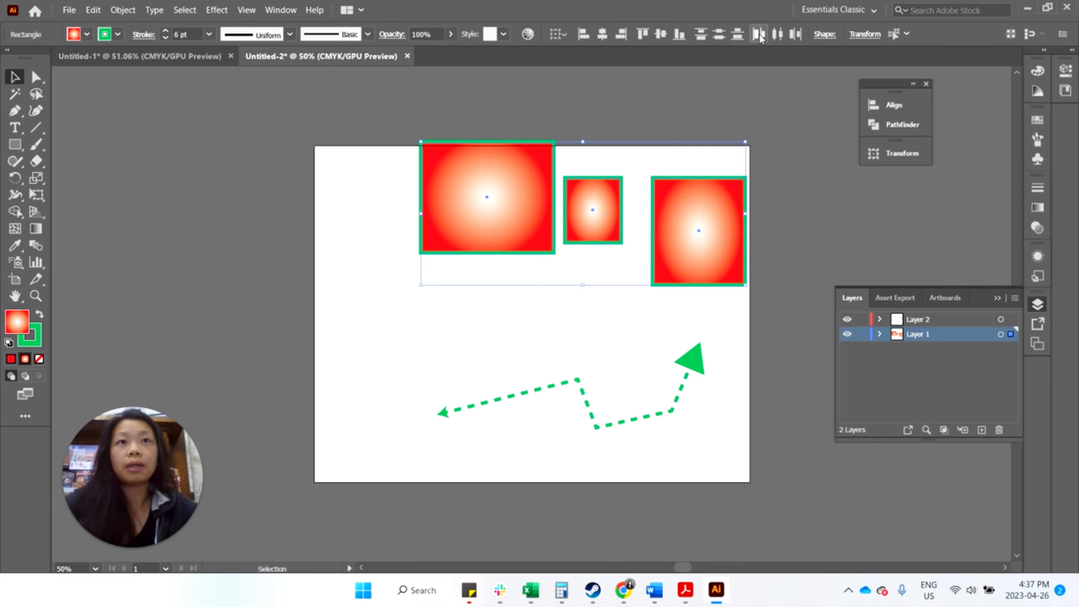
pyautogui.click(760, 35)
pyautogui.click(778, 35)
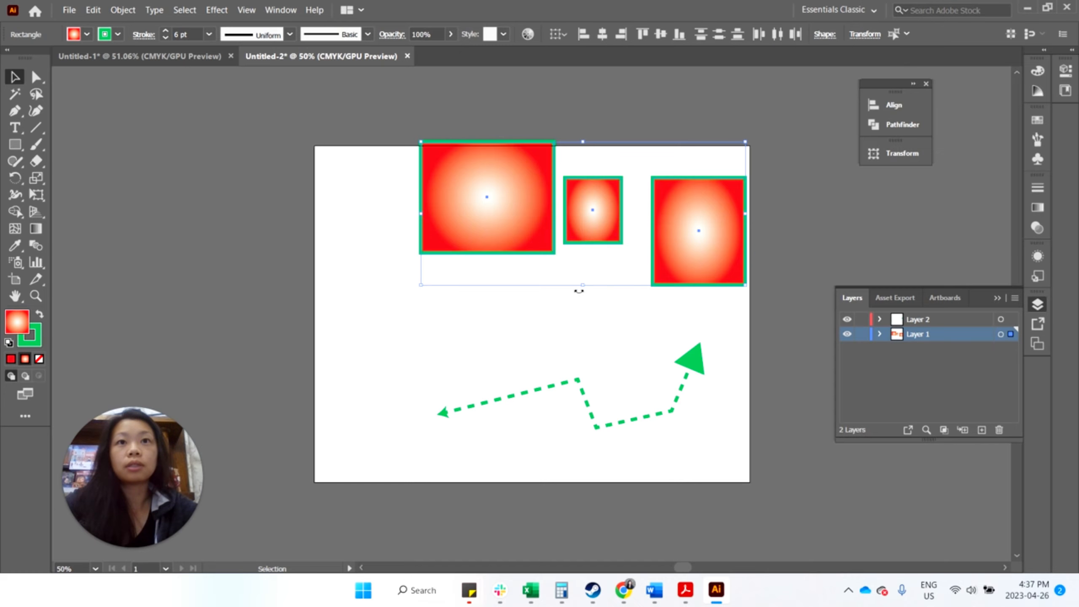
# Step: Narrow the leftmost rectangle to less than half its width and distribute all three rectangles by their horizontal centers
pyautogui.click(544, 272)
pyautogui.moveTo(542, 228); pyautogui.dragTo(476, 217)
pyautogui.moveTo(692, 306); pyautogui.dragTo(440, 186)
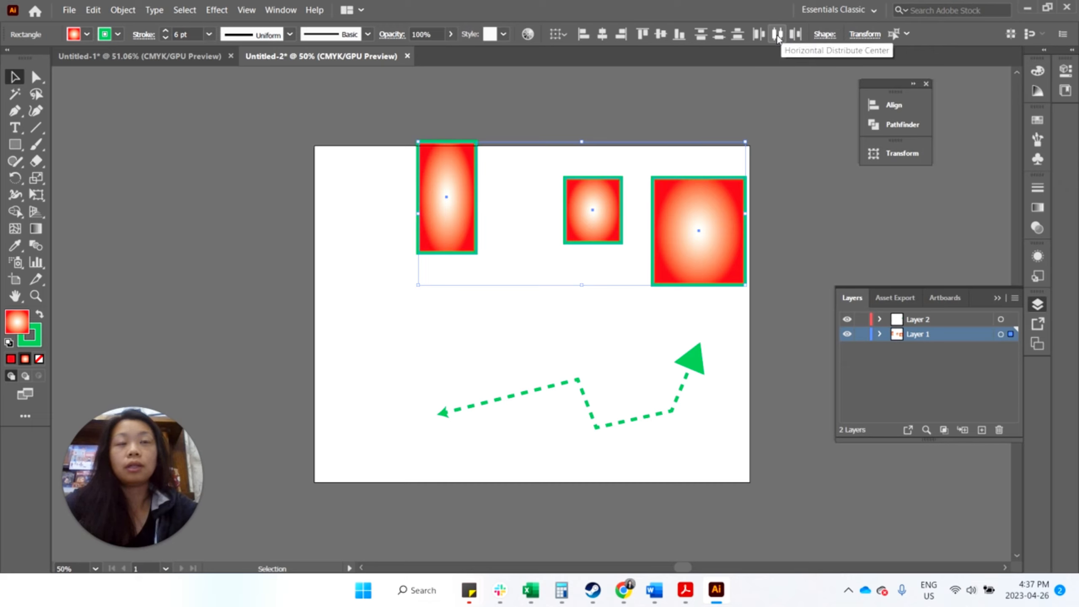
pyautogui.click(780, 35)
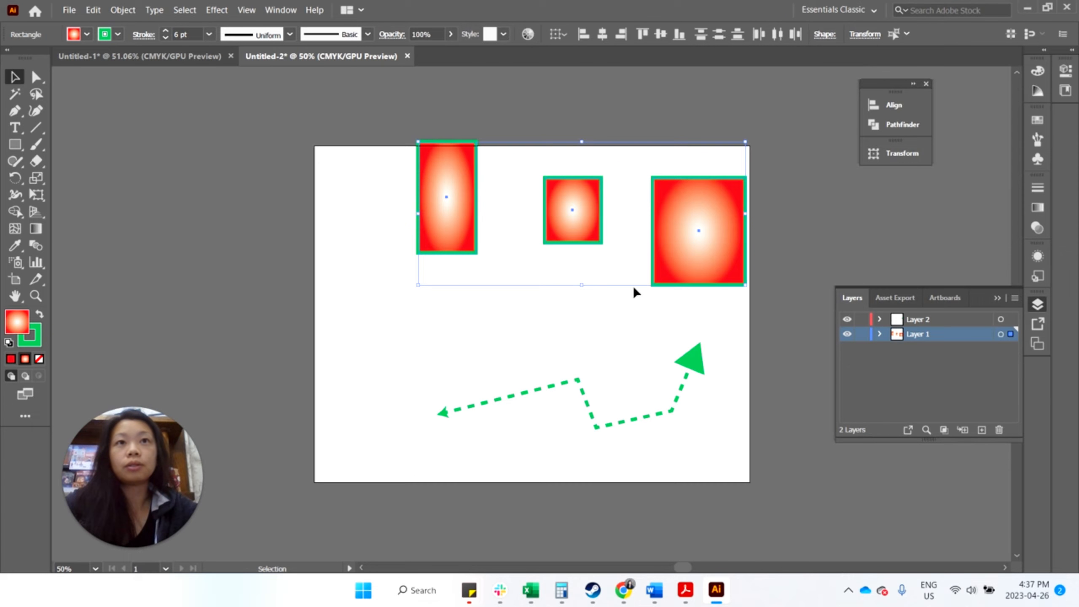
# Step: Align the three rectangles by their vertical centers and deselect them
pyautogui.click(587, 251)
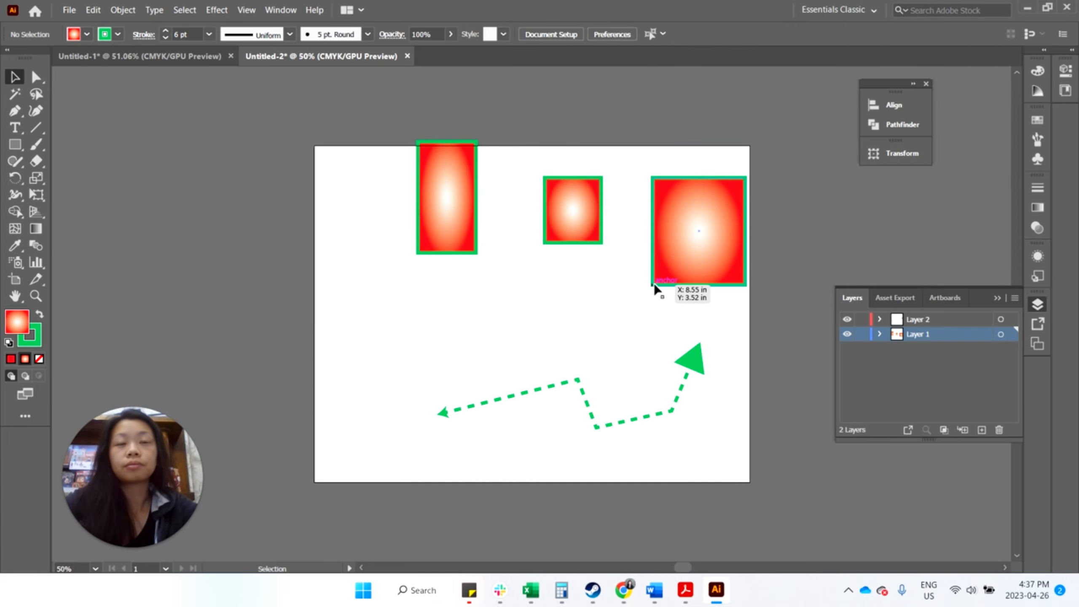
pyautogui.moveTo(441, 181); pyautogui.dragTo(441, 181)
pyautogui.click(661, 34)
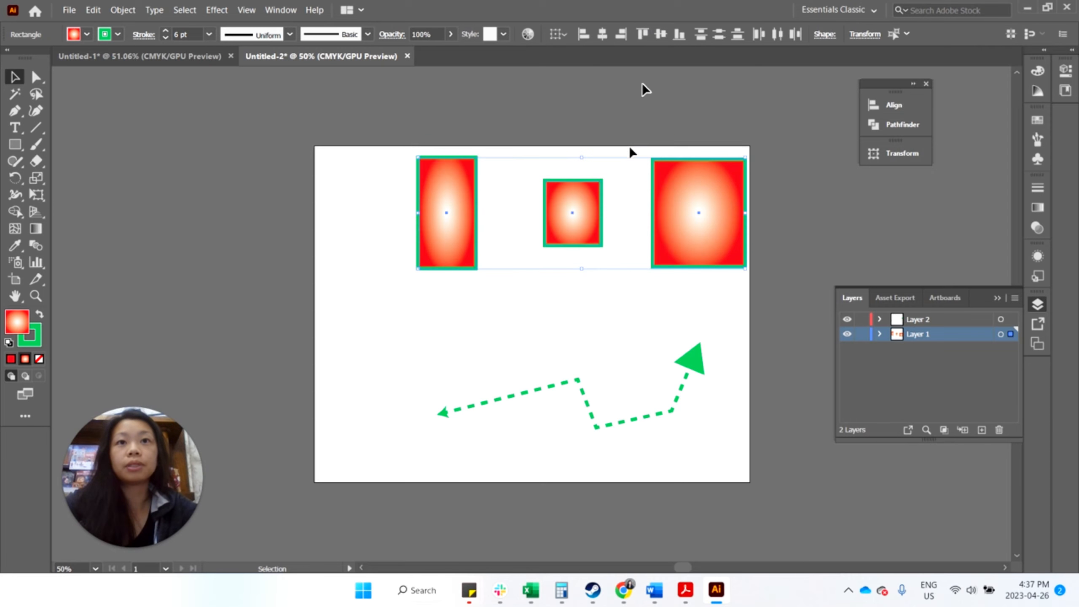
pyautogui.click(561, 271)
# Step: Examine the Align panel's align, distribute and spacing options and its entry in the list of panels, and collapse it
pyautogui.click(909, 106)
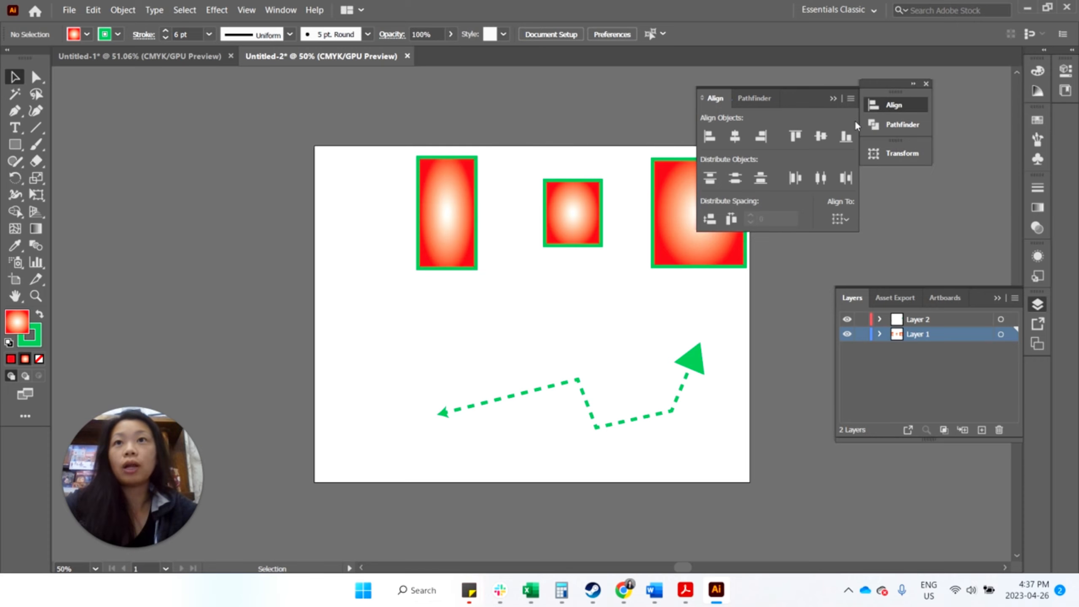
pyautogui.click(275, 10)
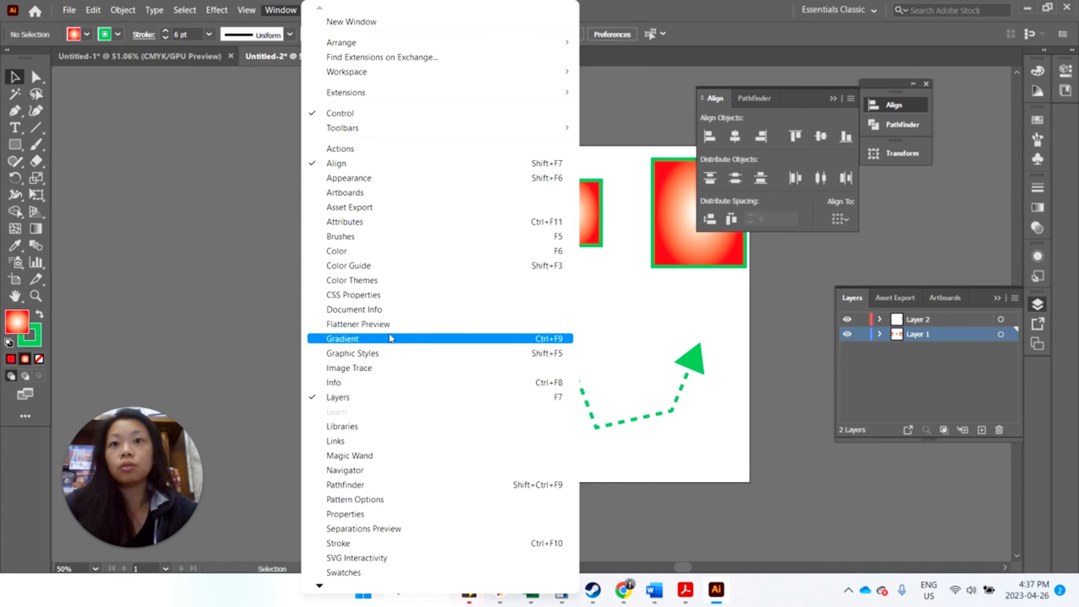
pyautogui.click(385, 165)
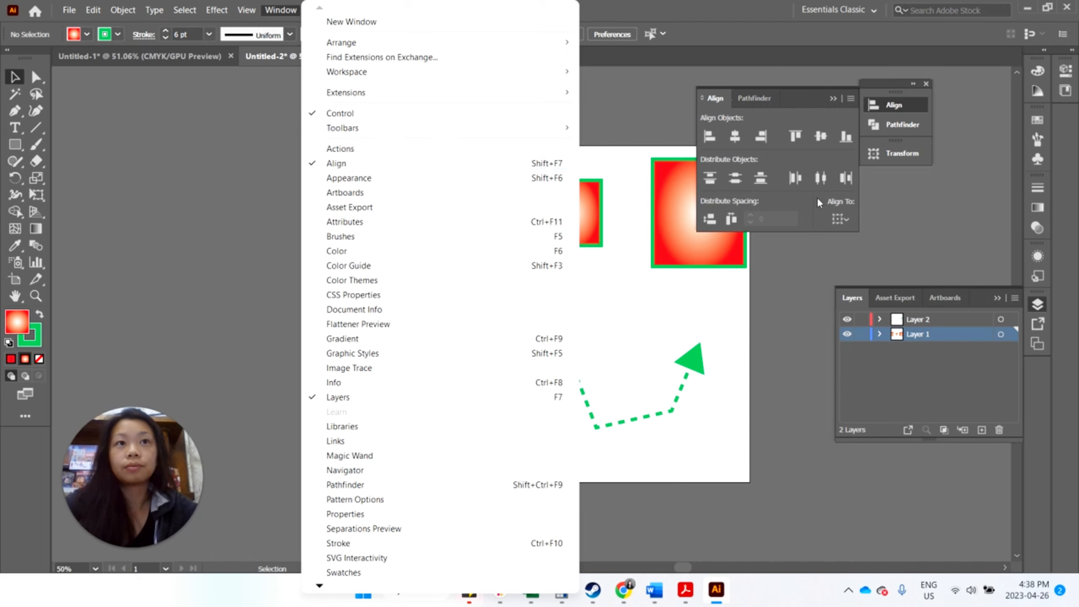
pyautogui.click(832, 99)
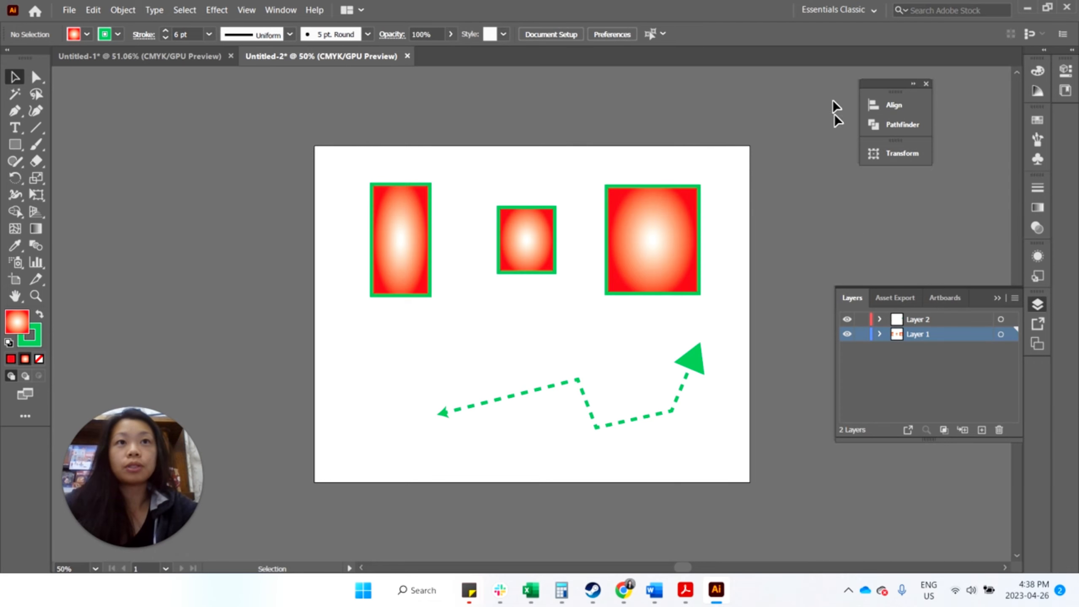
# Step: Add a second landscape Letter artboard beside Artboard 1 with the Artboard tool
pyautogui.click(16, 281)
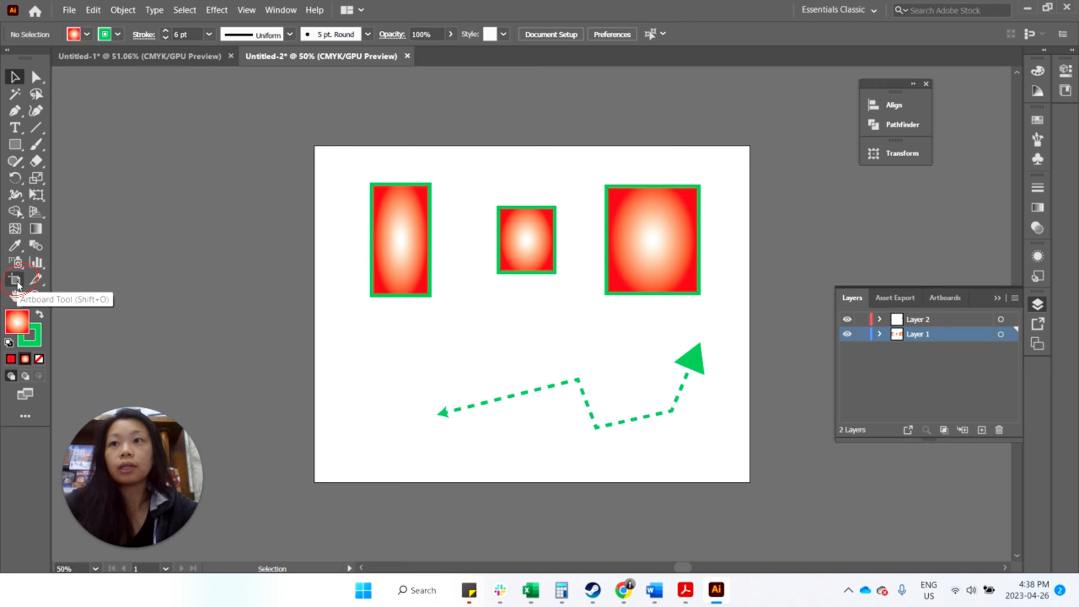
pyautogui.click(16, 281)
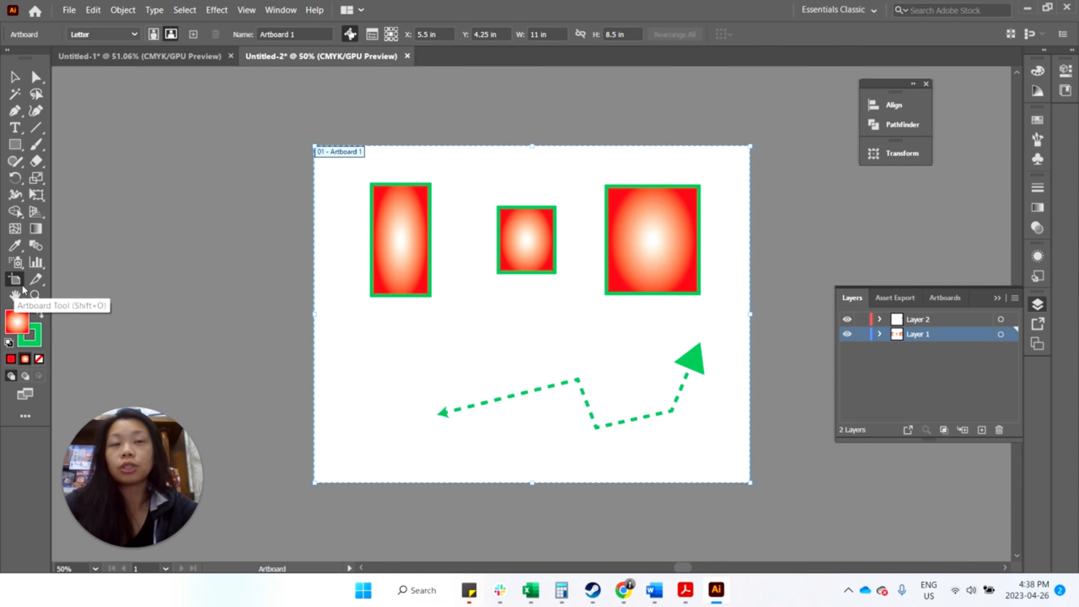
pyautogui.click(192, 38)
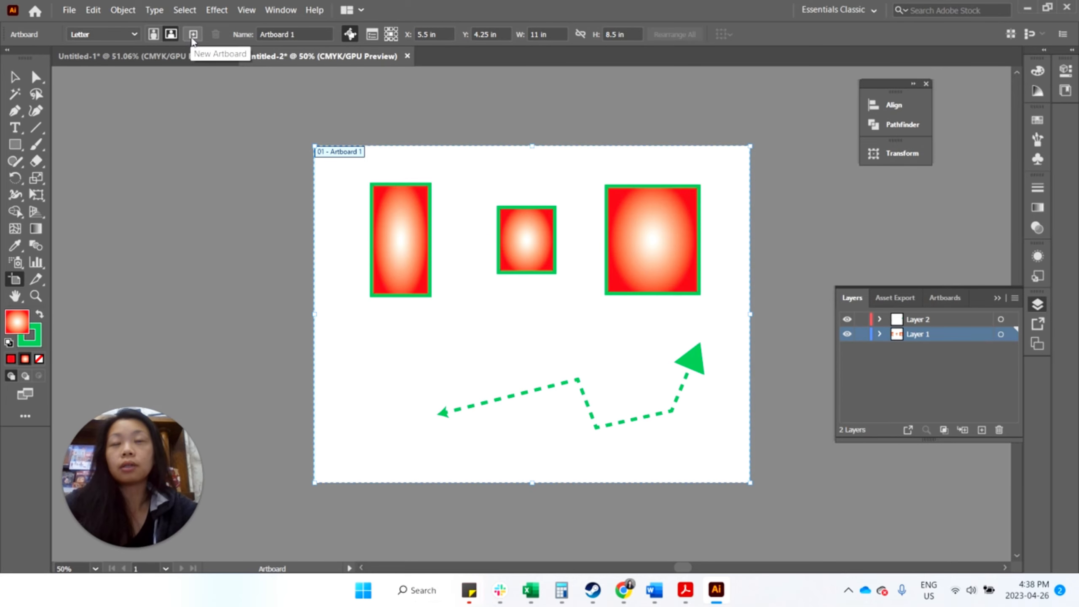
pyautogui.click(193, 38)
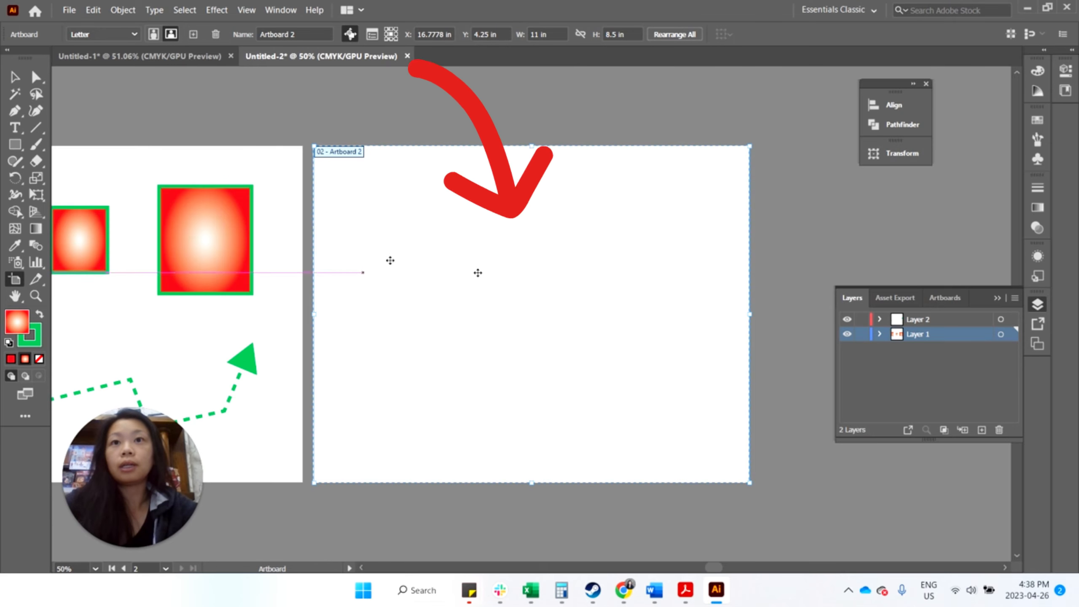
pyautogui.moveTo(714, 567); pyautogui.dragTo(702, 572)
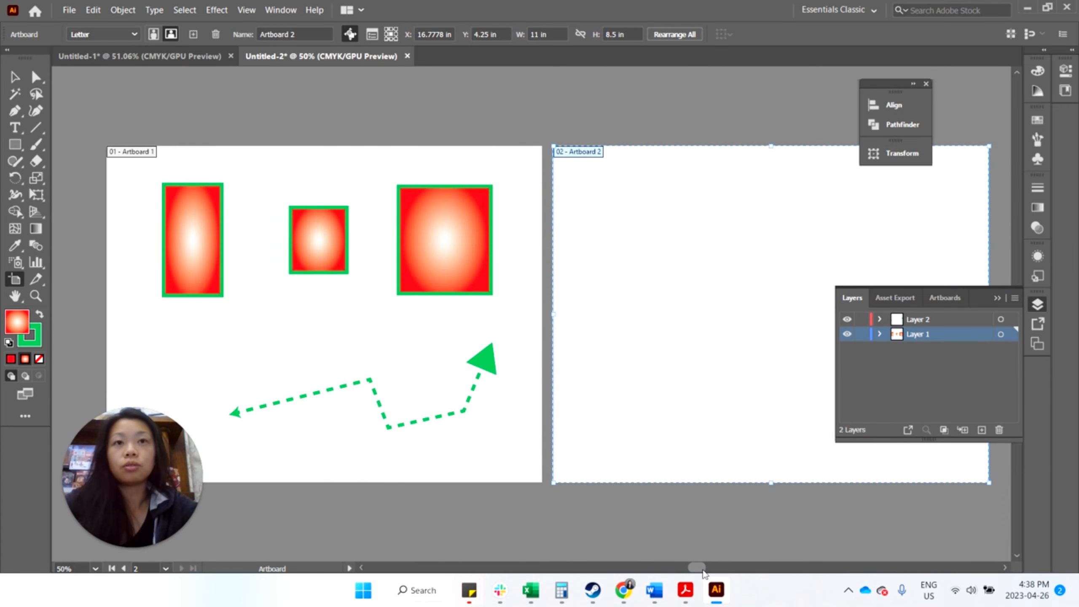
# Step: Try the Tabloid preset size on Artboard 2 and return it to Letter
pyautogui.click(137, 33)
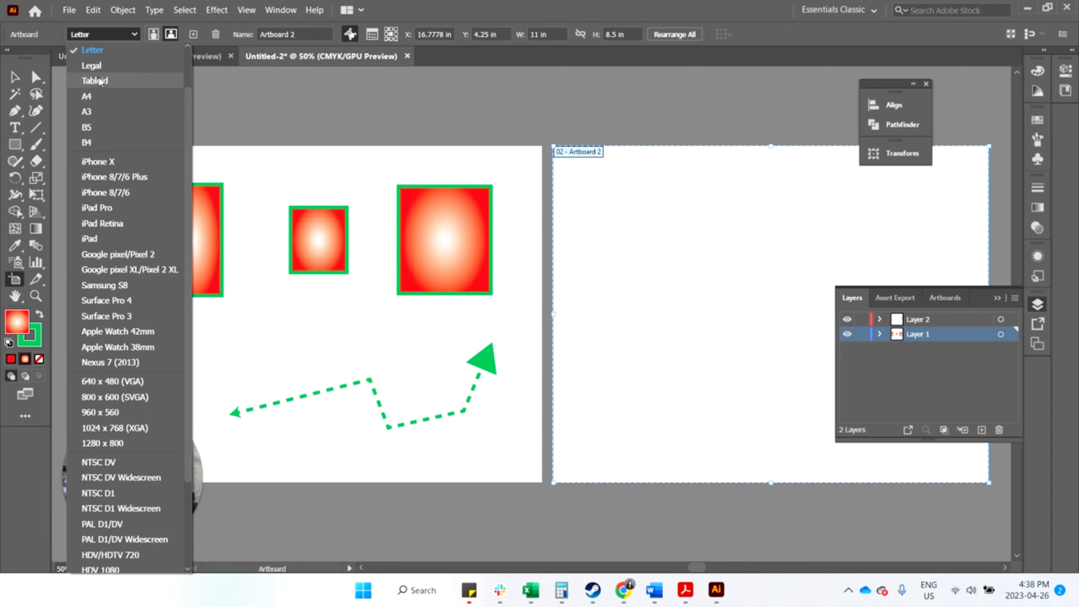
pyautogui.click(136, 78)
pyautogui.click(132, 35)
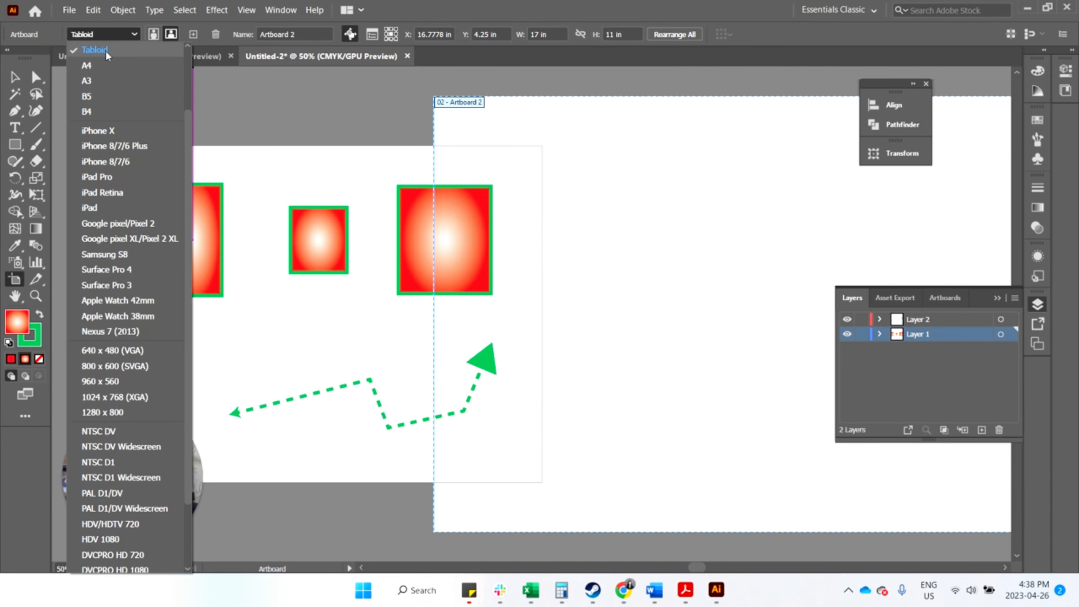
pyautogui.click(113, 100)
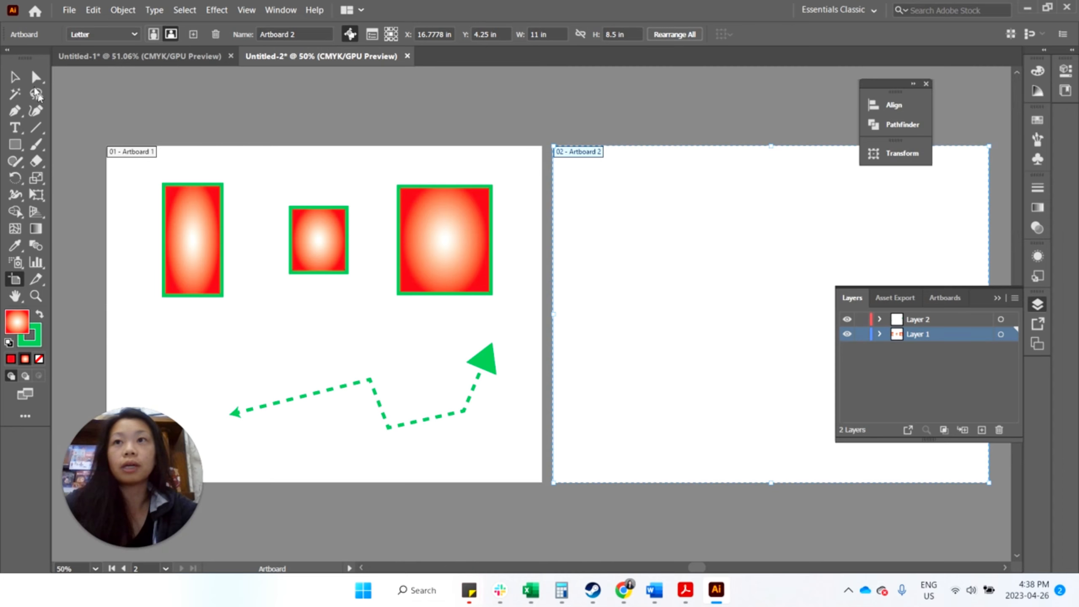
# Step: Move the largest gradient rectangle from Artboard 1 onto Artboard 2 with the Selection tool, and deselect it
pyautogui.click(23, 81)
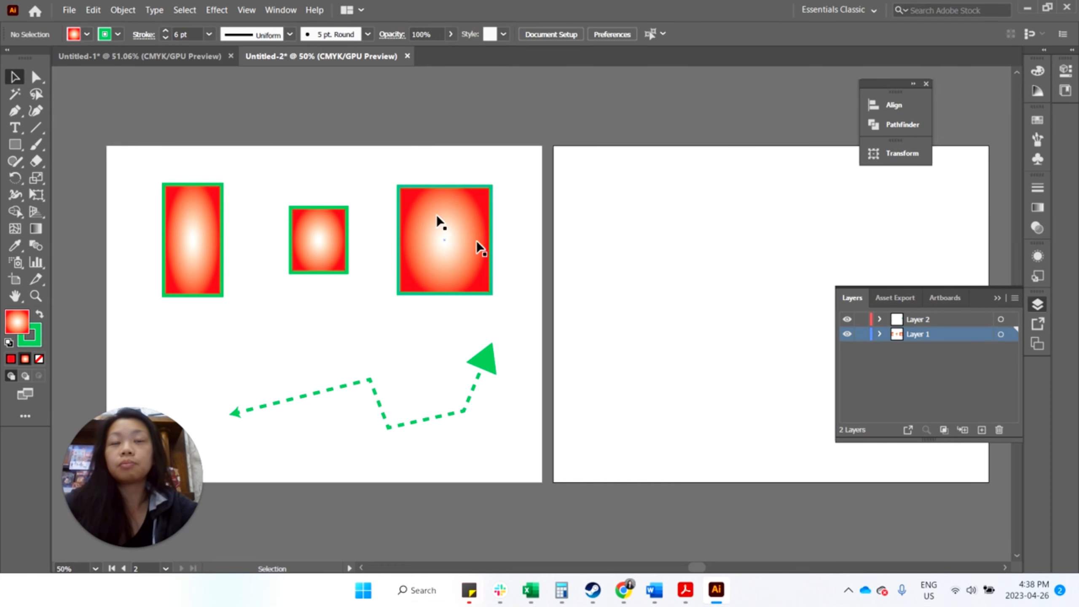
pyautogui.moveTo(459, 275); pyautogui.dragTo(669, 332)
pyautogui.click(422, 281)
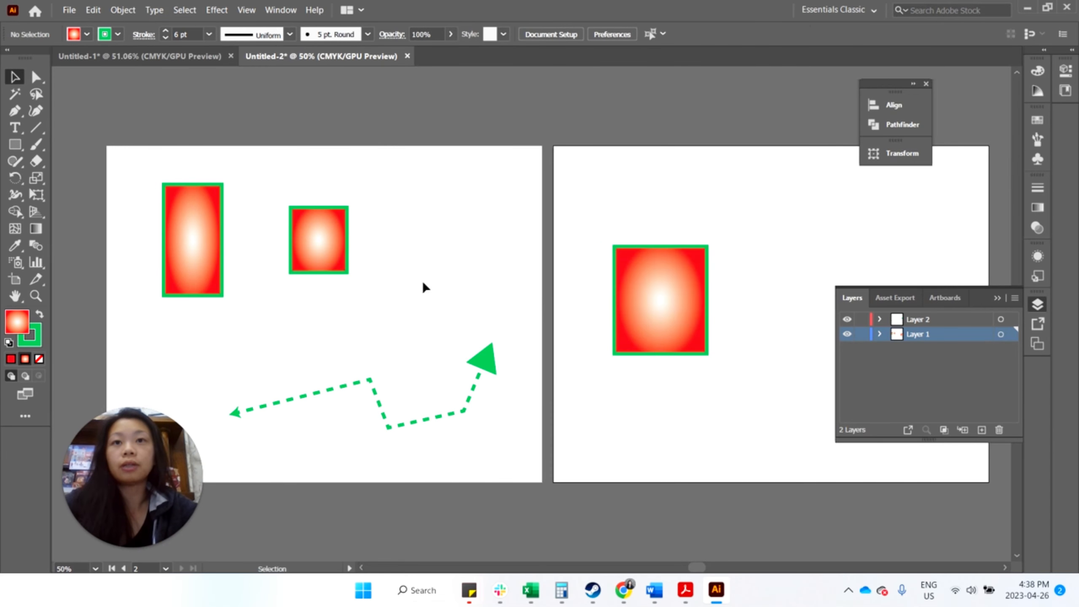
# Step: Examine the Export As options for artboards (All and Range) and the available file formats, and leave without exporting
pyautogui.click(69, 10)
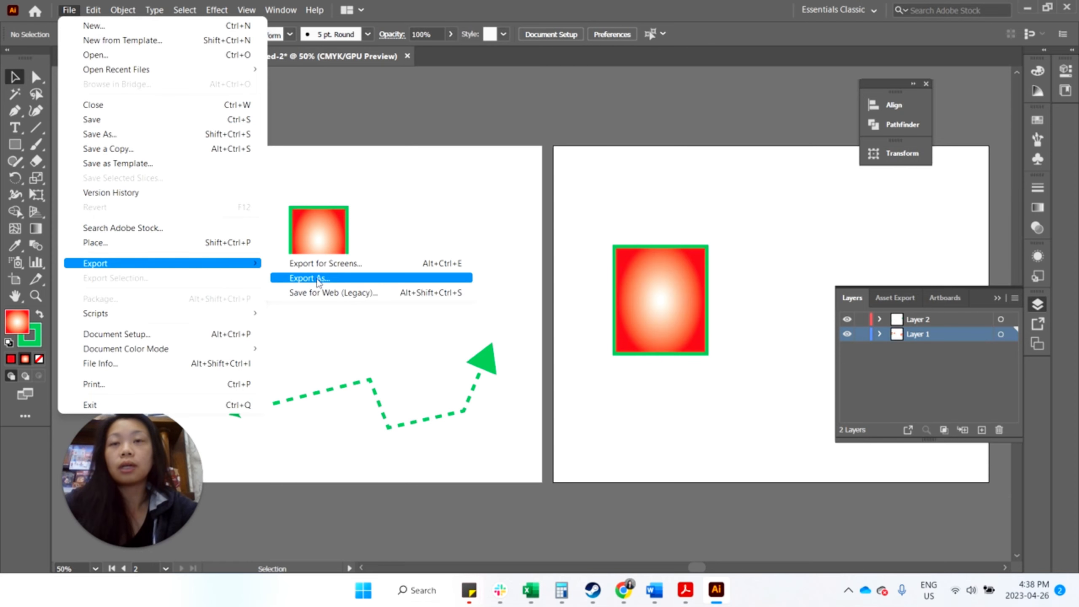
pyautogui.click(374, 280)
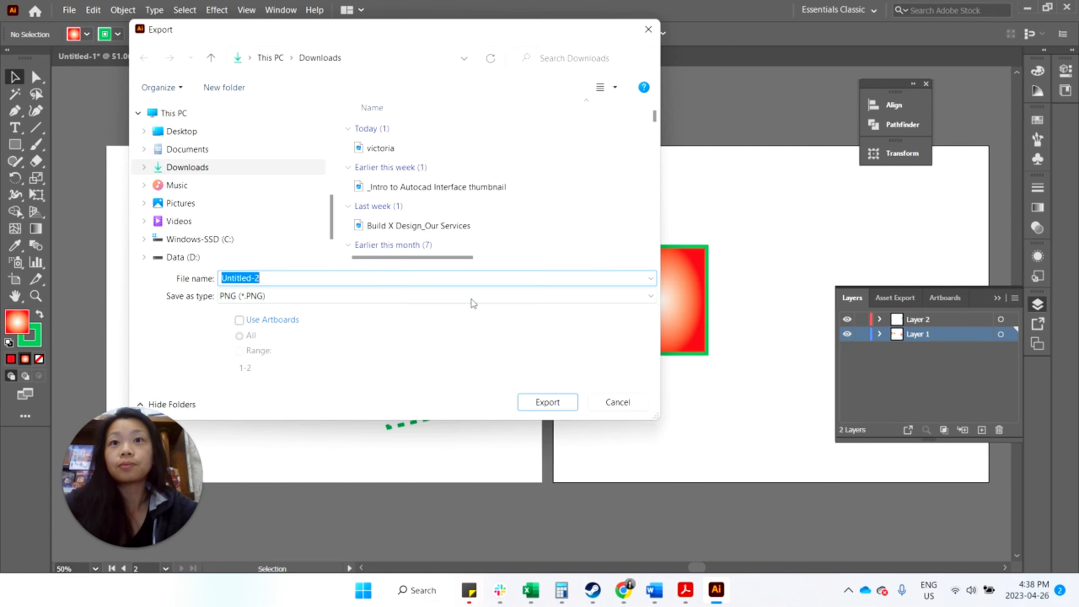
pyautogui.click(278, 319)
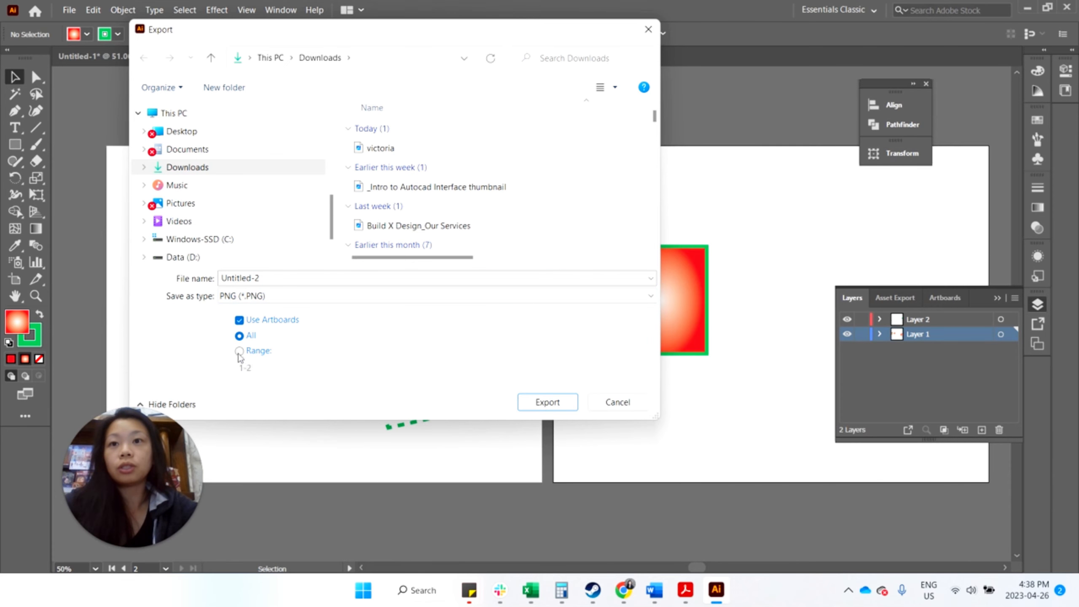
pyautogui.click(239, 351)
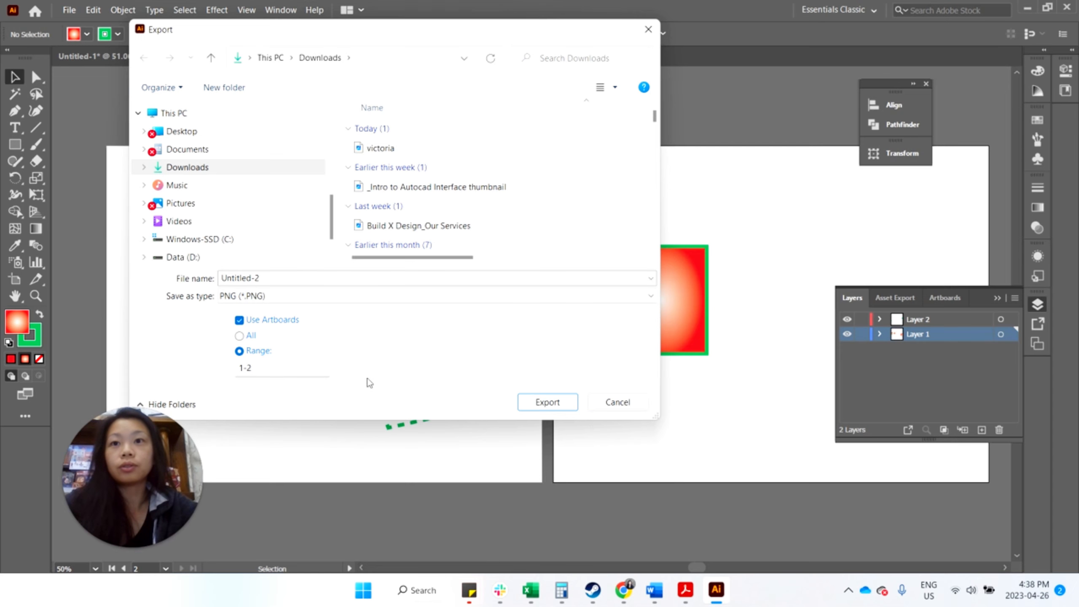
pyautogui.click(239, 336)
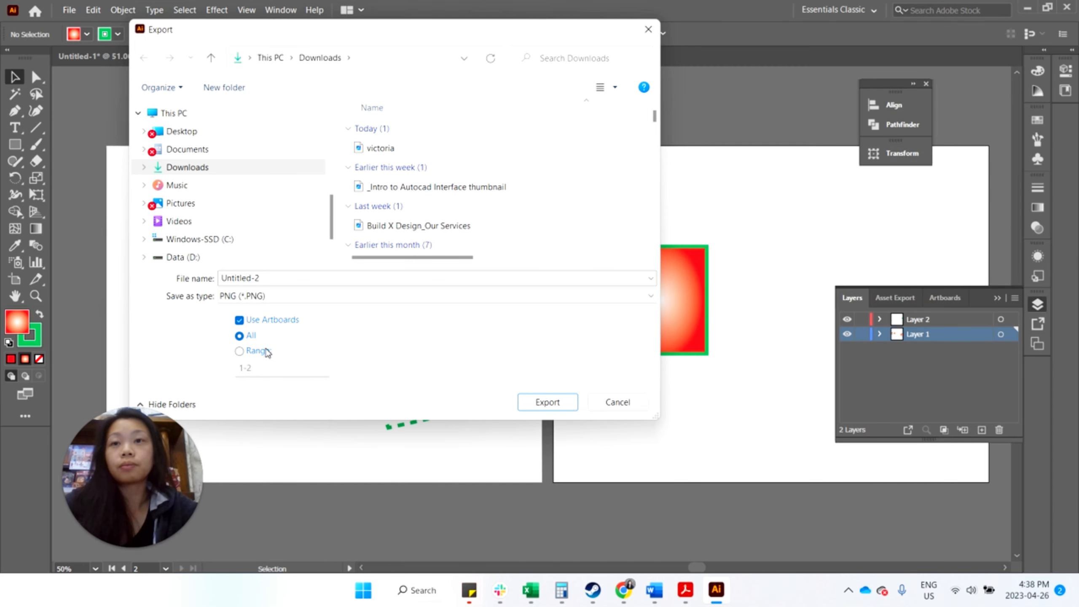
pyautogui.click(283, 296)
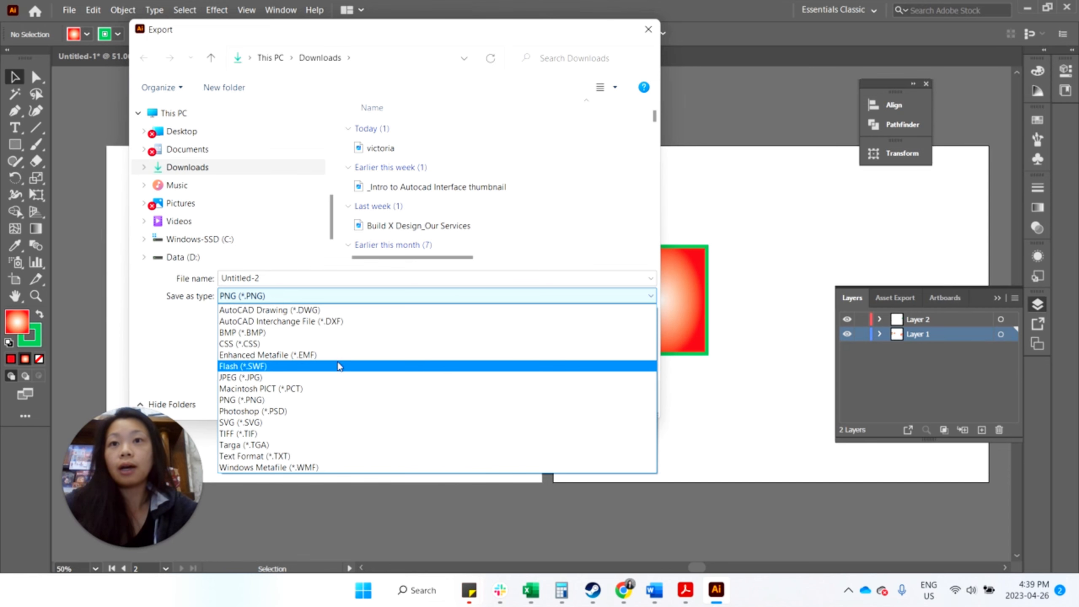
pyautogui.click(497, 295)
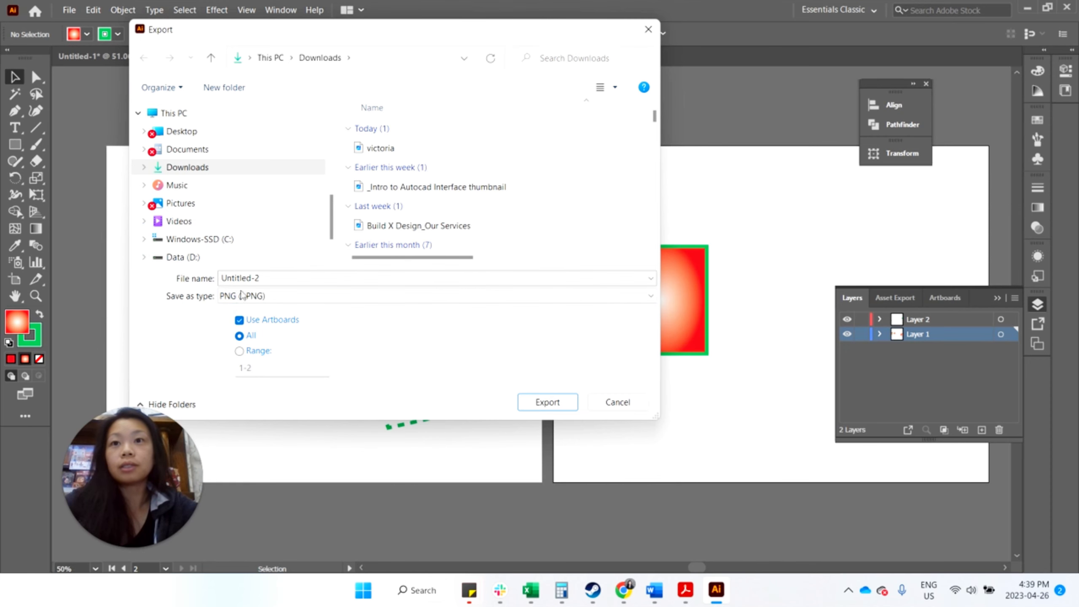
pyautogui.click(271, 300)
pyautogui.click(271, 298)
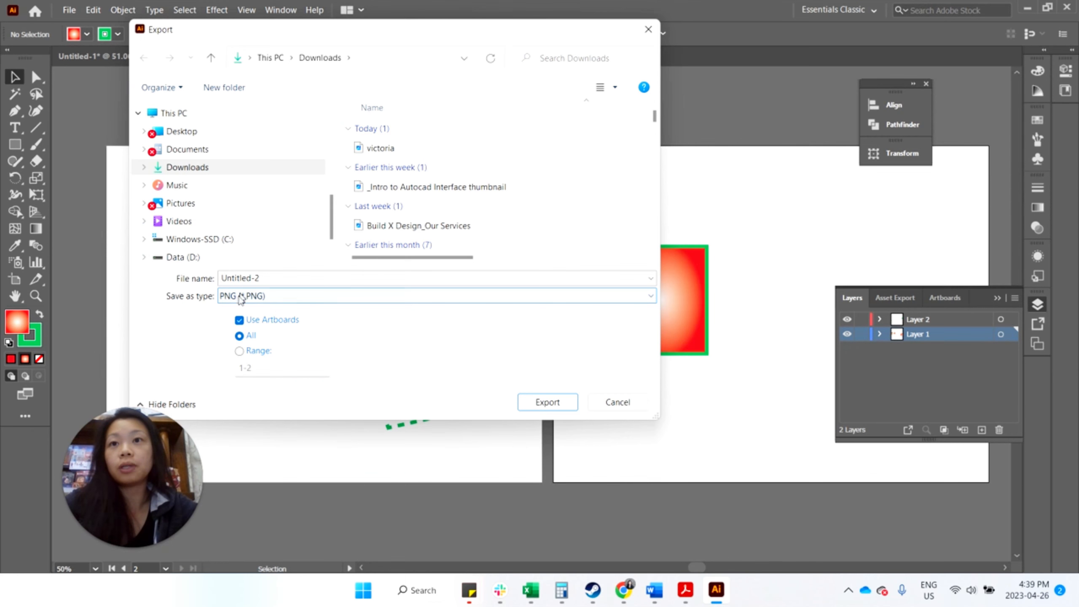
pyautogui.click(618, 403)
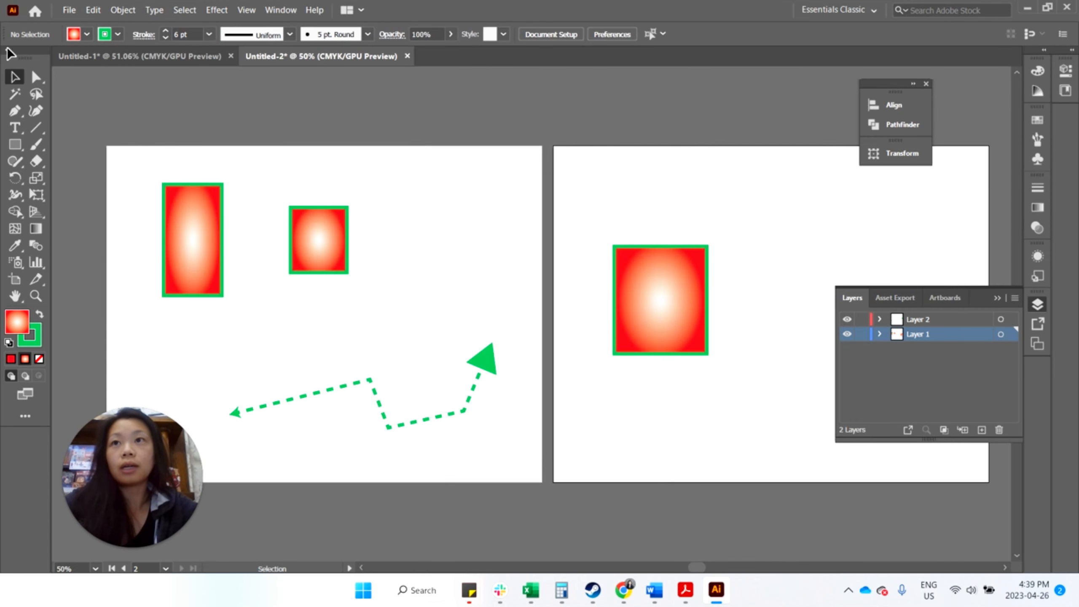
# Step: Save the document in Downloads as test_ai in Adobe Illustrator (*.AI) format, accepting the default Illustrator 2020 options
pyautogui.click(68, 10)
pyautogui.click(141, 122)
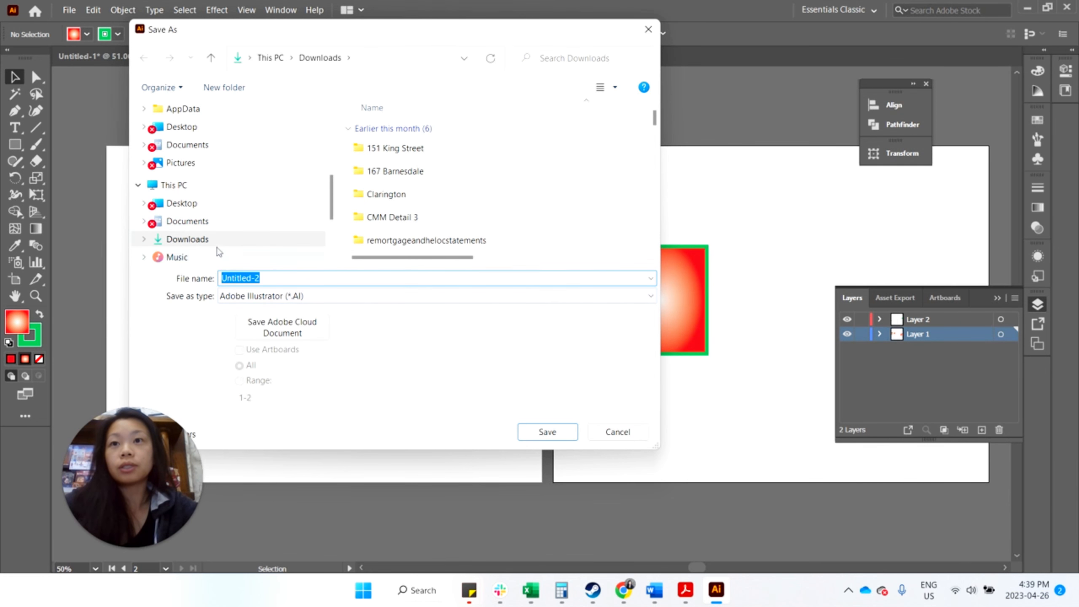
pyautogui.click(299, 297)
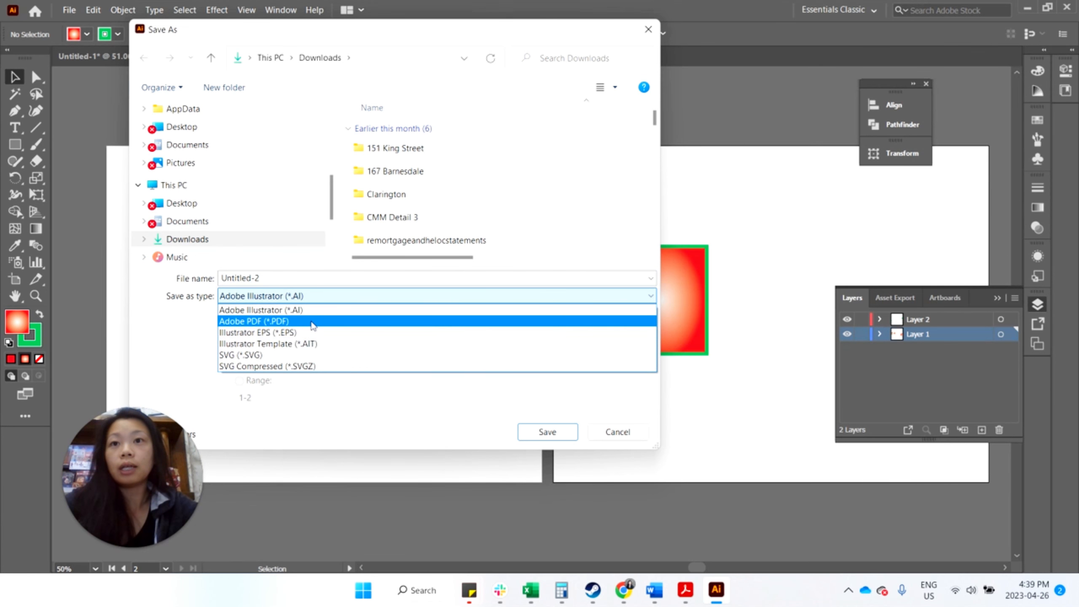
pyautogui.click(280, 279)
pyautogui.moveTo(272, 279); pyautogui.dragTo(186, 281)
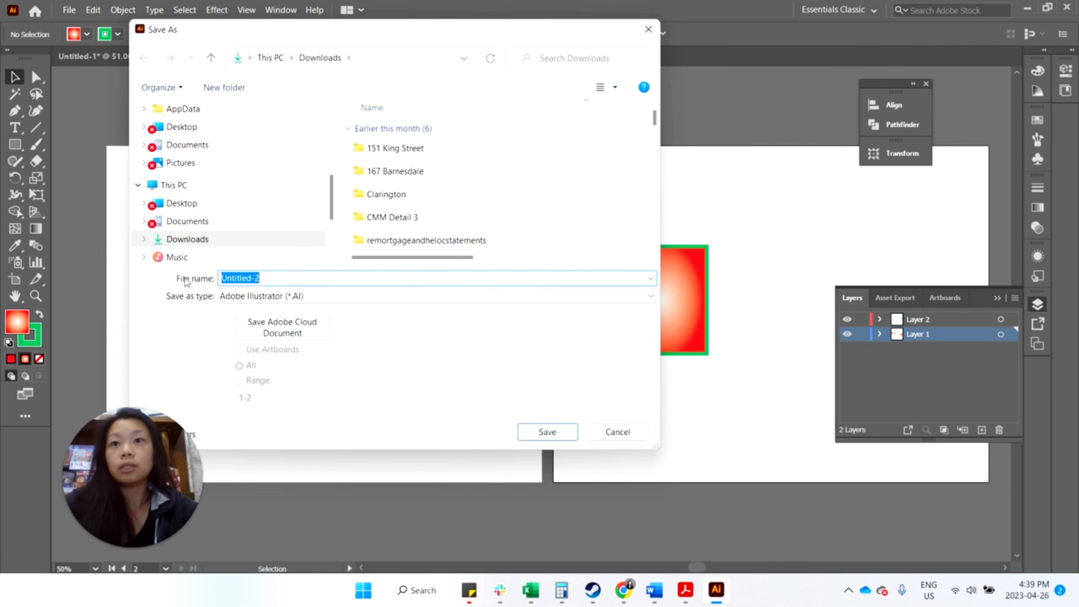
pyautogui.write('test_ai')
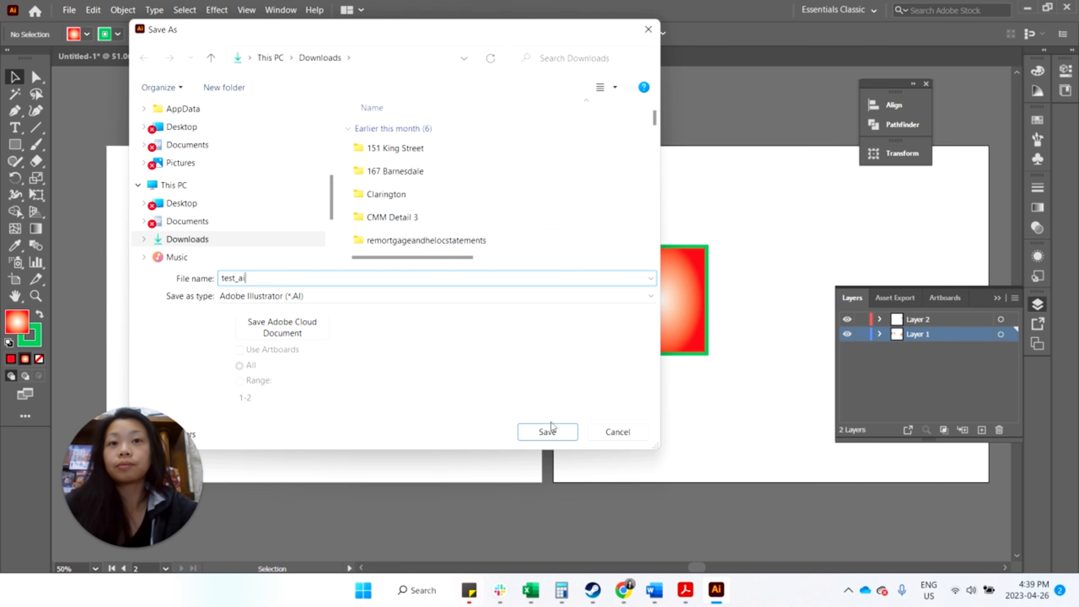
pyautogui.click(547, 432)
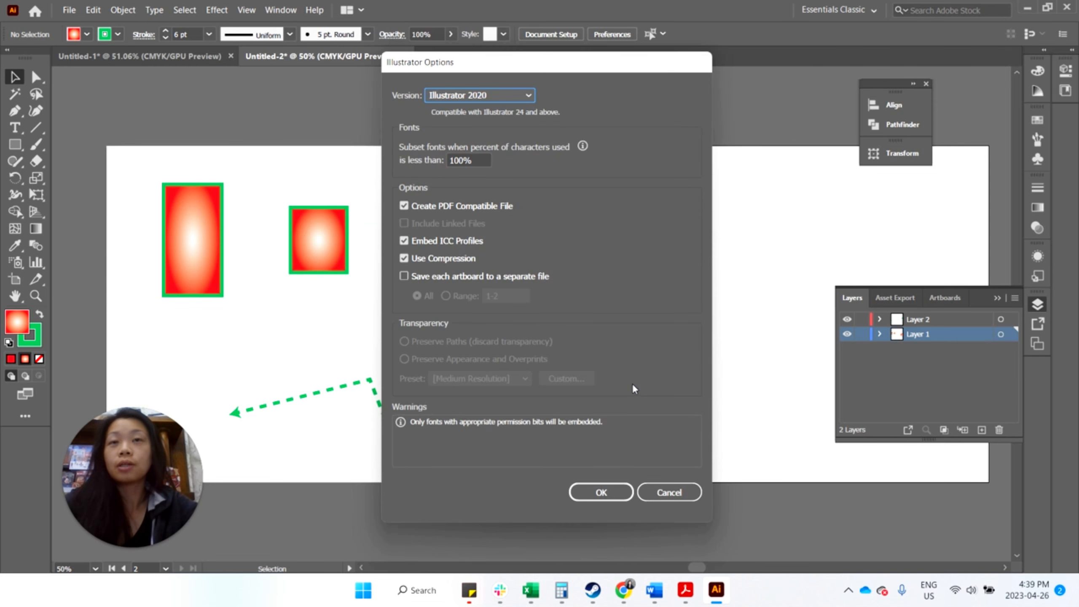
pyautogui.click(588, 492)
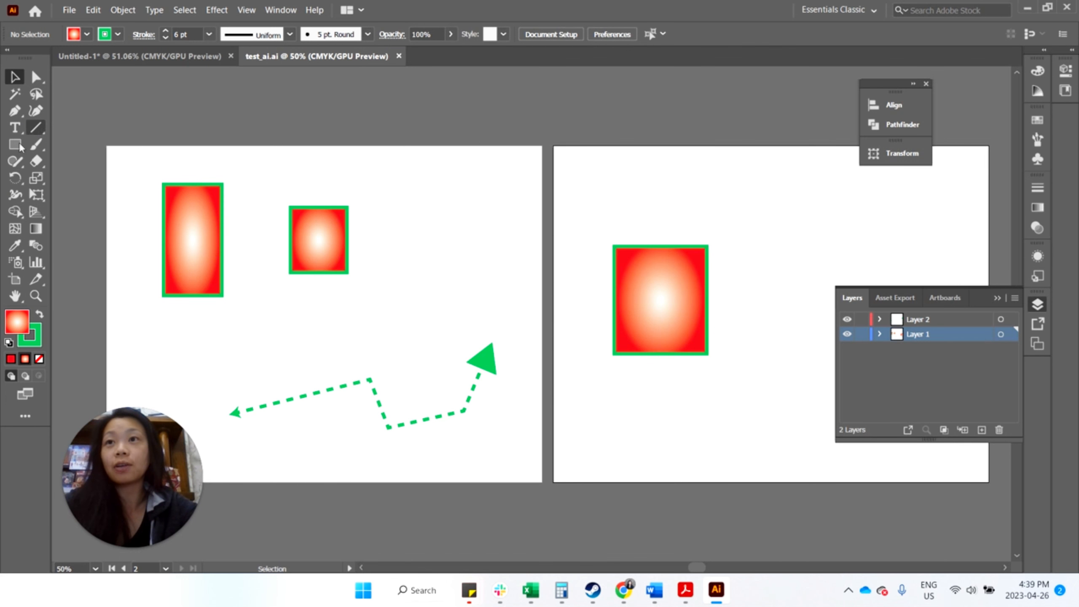
# Step: Examine the available workspaces and keep Essentials Classic selected
pyautogui.click(844, 13)
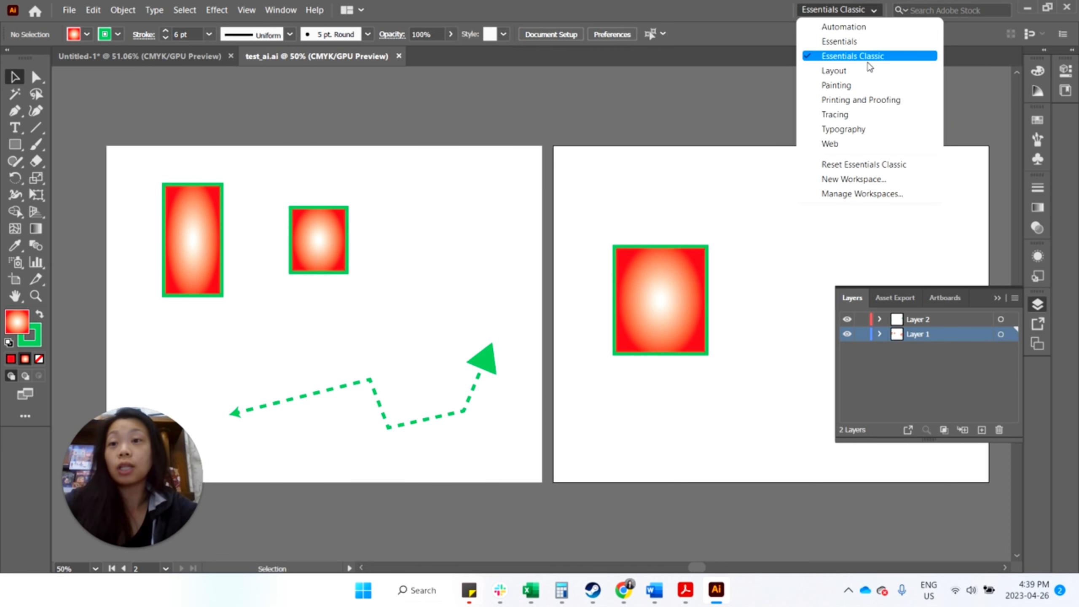
pyautogui.click(853, 57)
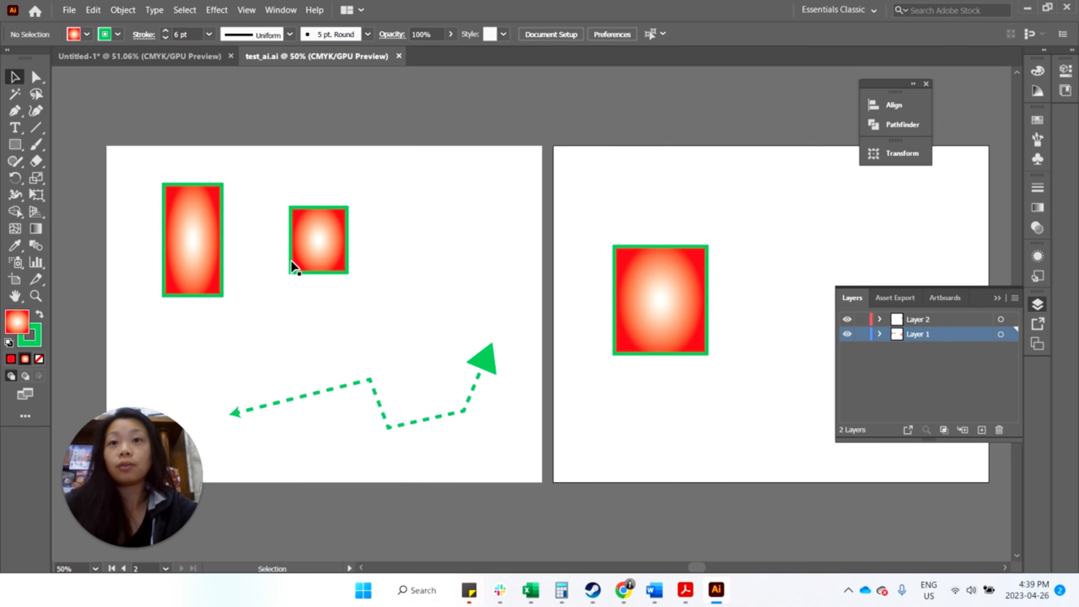